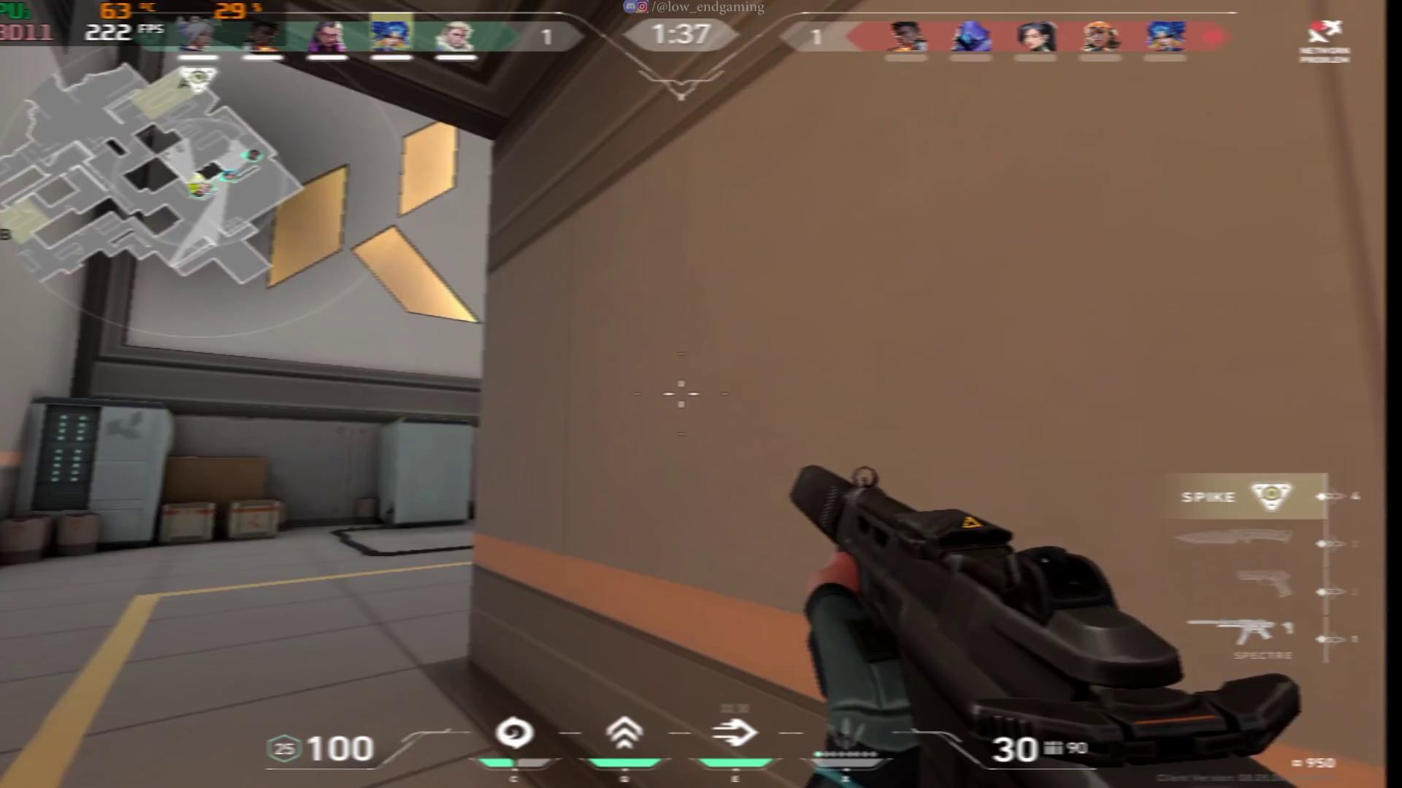
key("c")
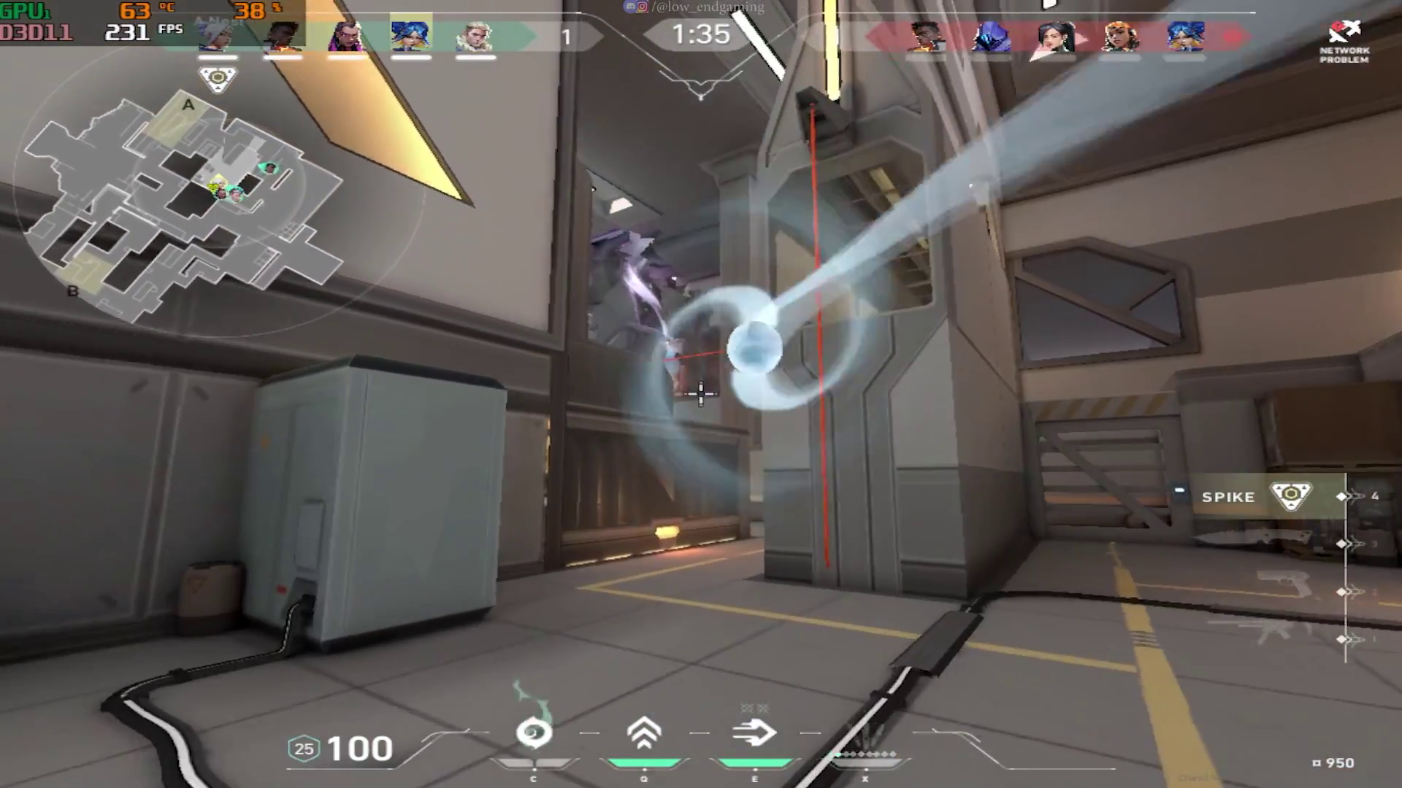
key("w")
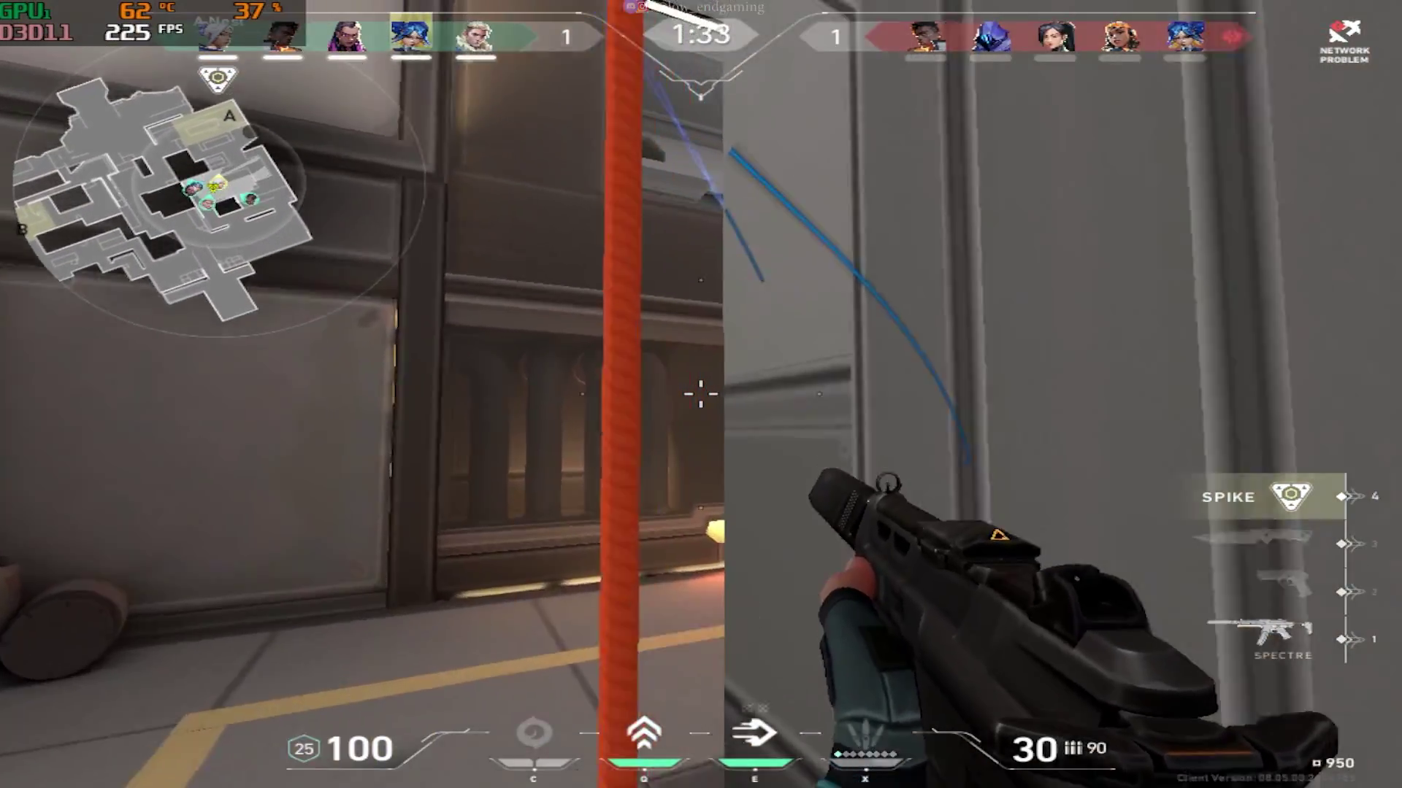
key("w")
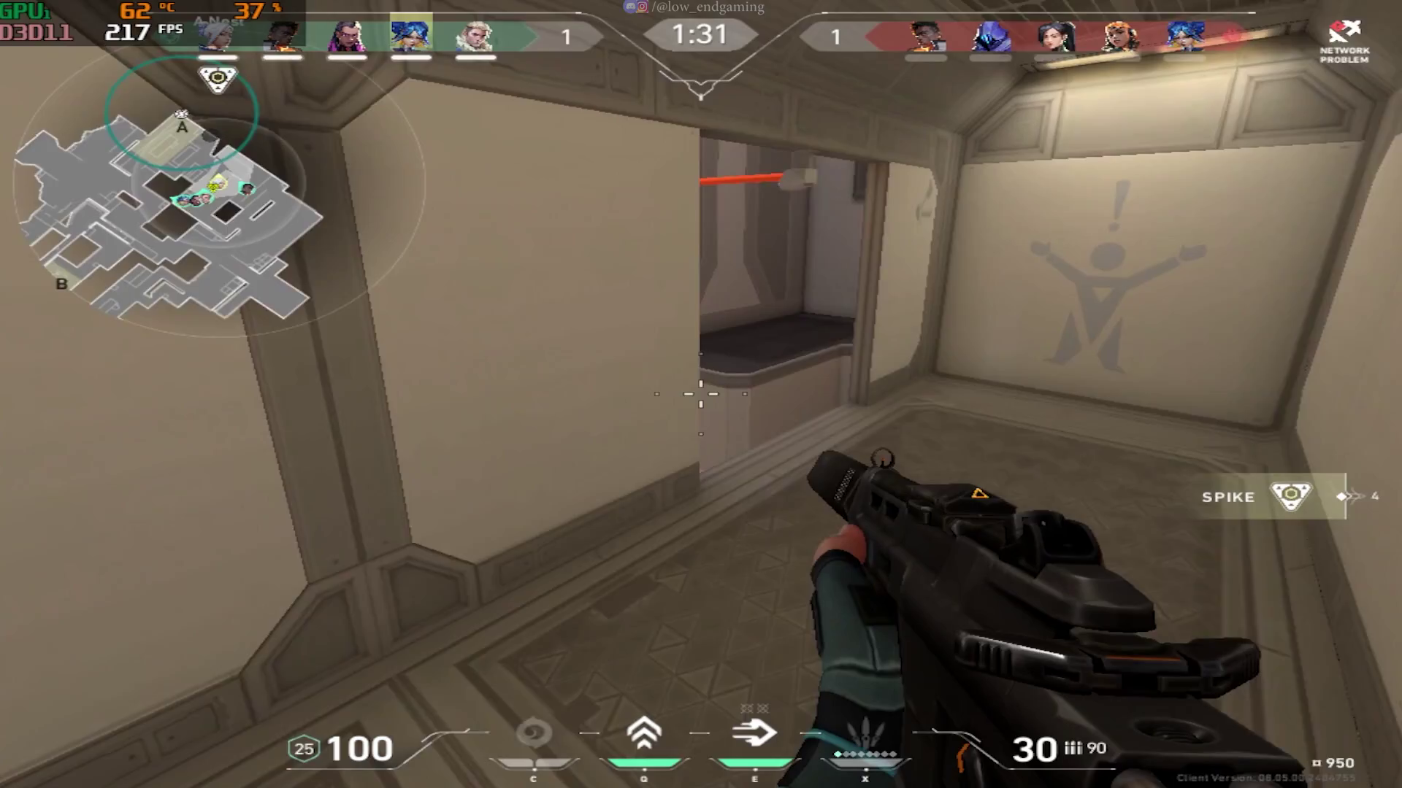
key("w")
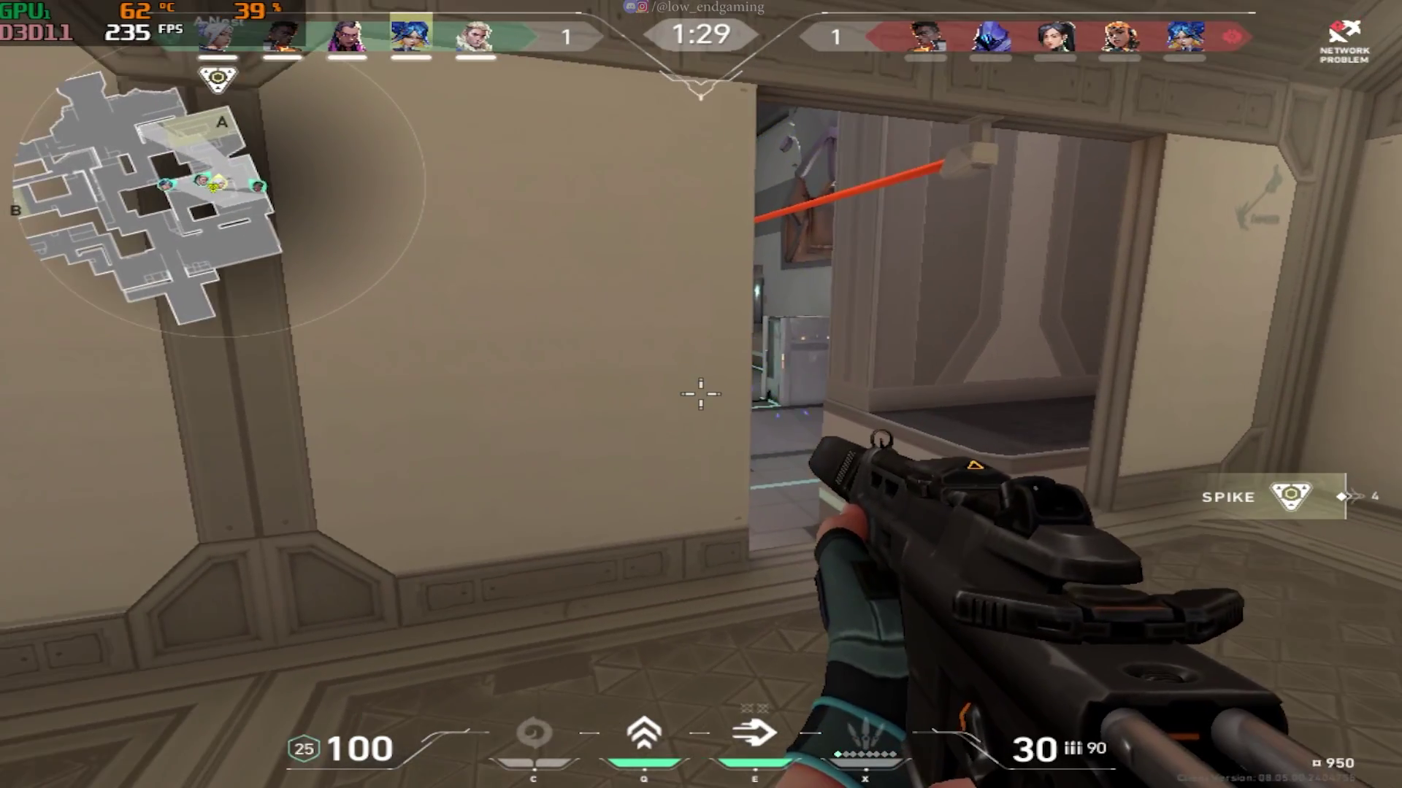
key("a")
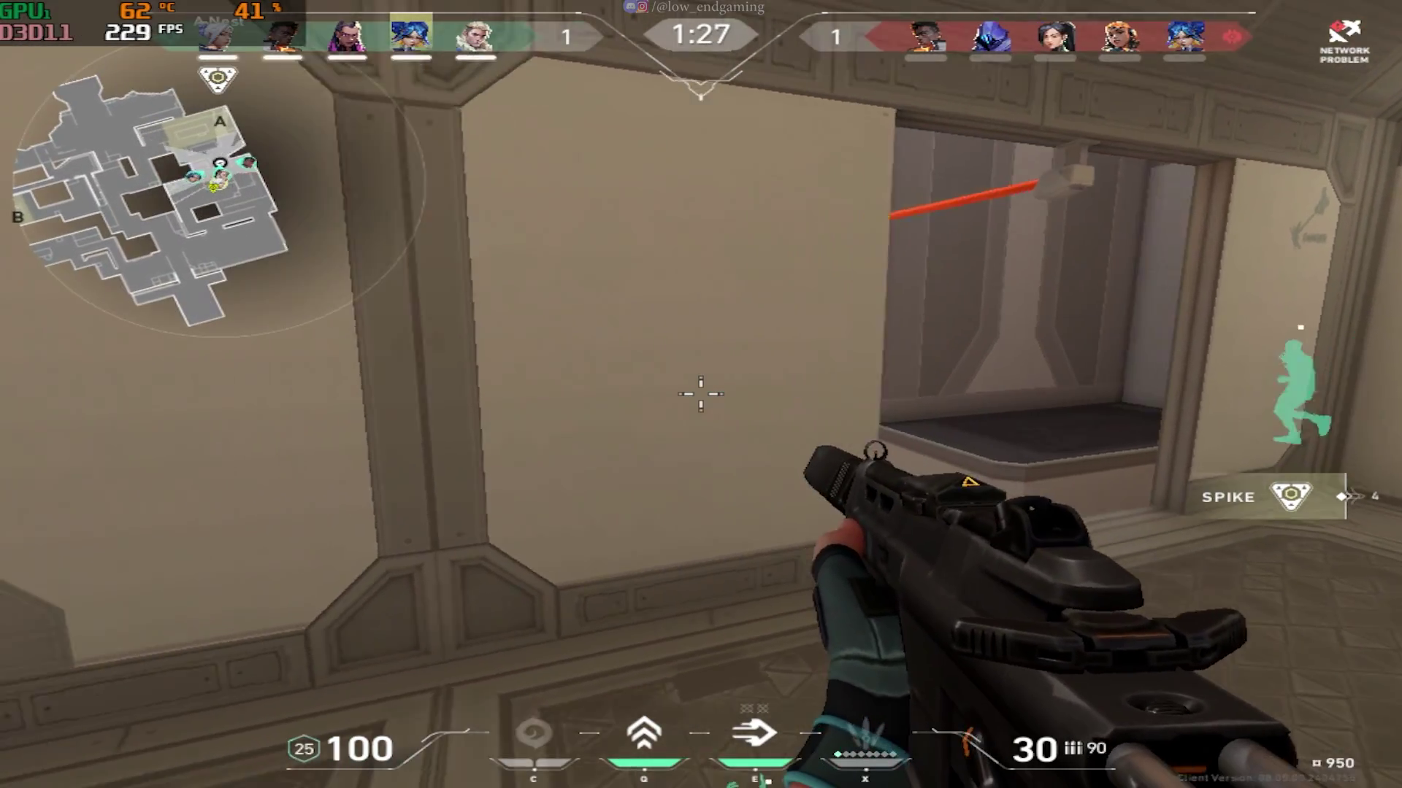
key("d")
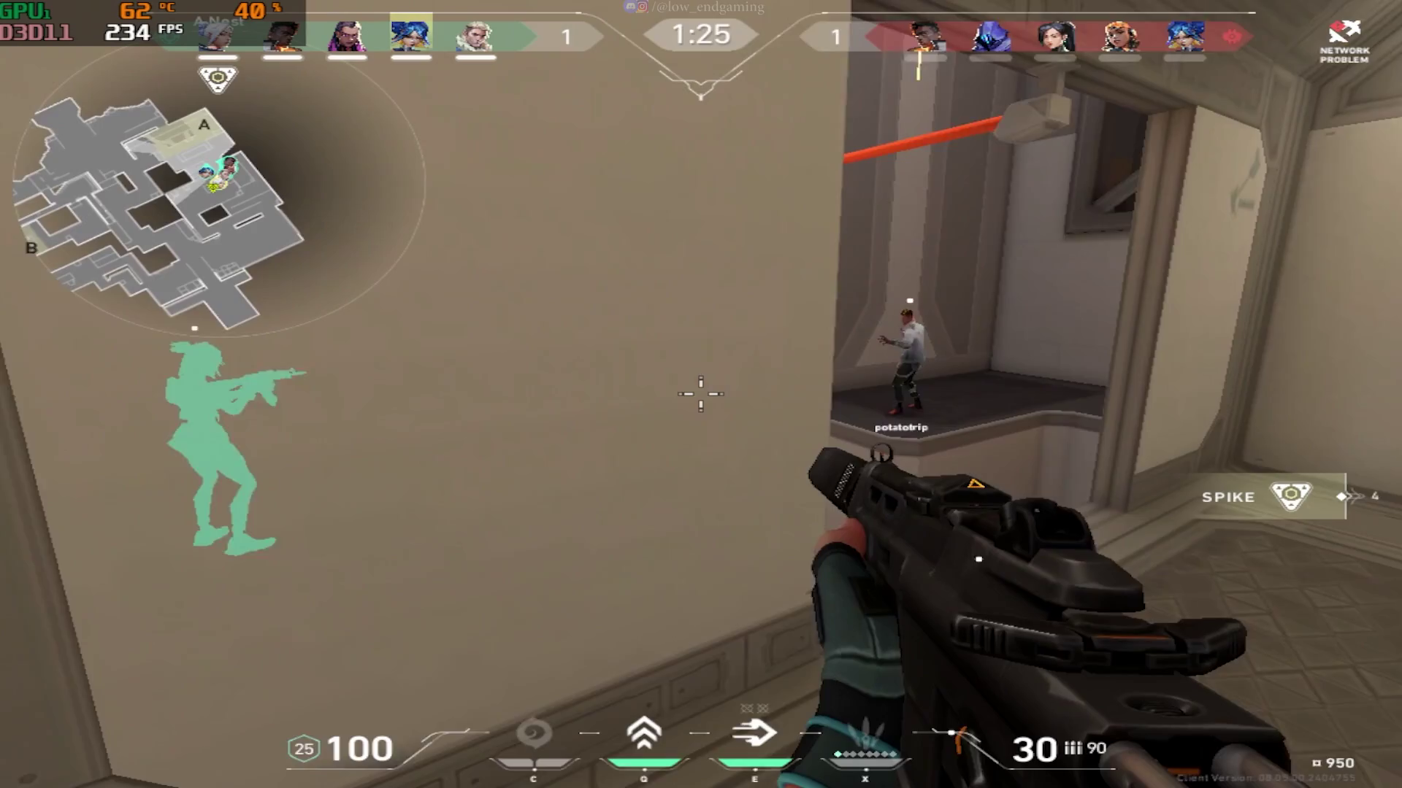
key("d")
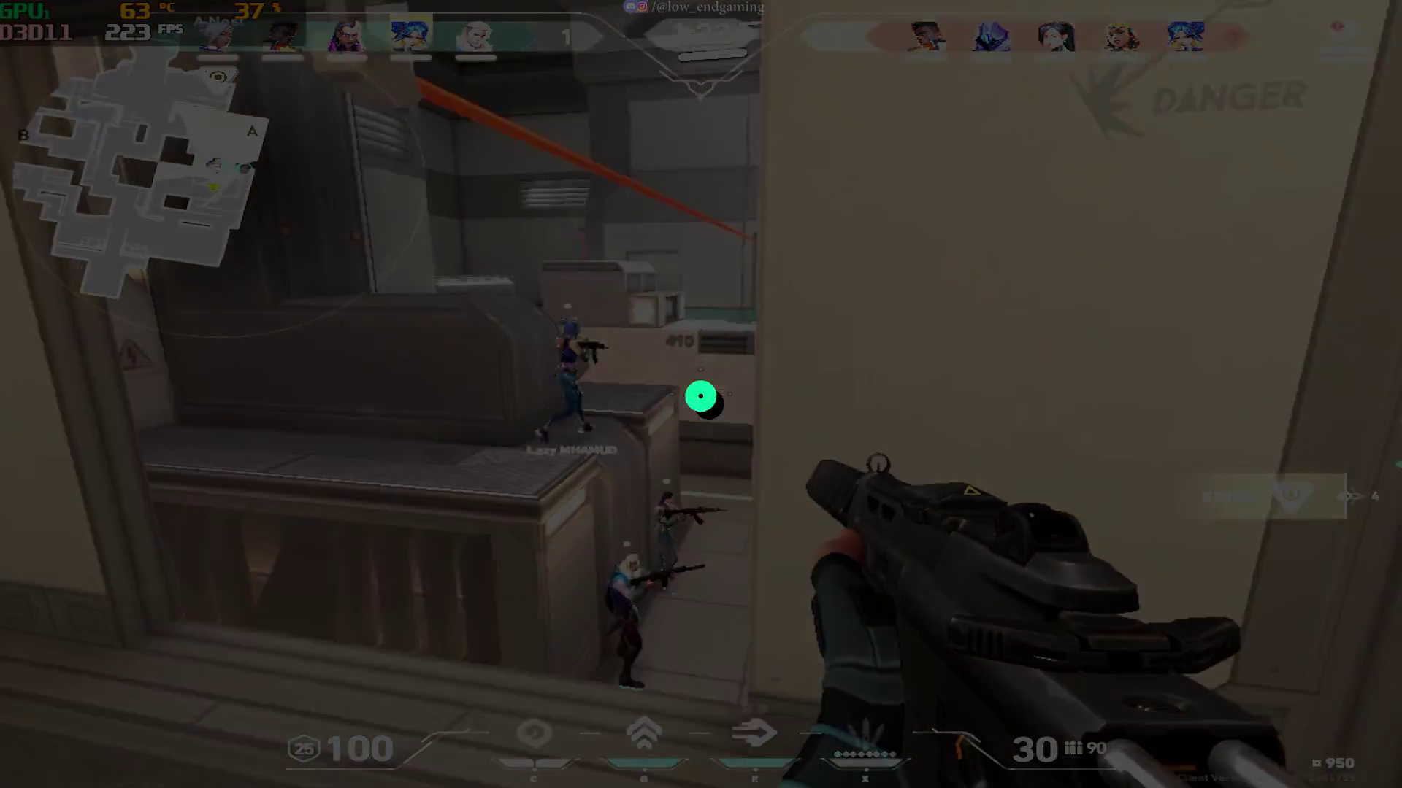
key("w")
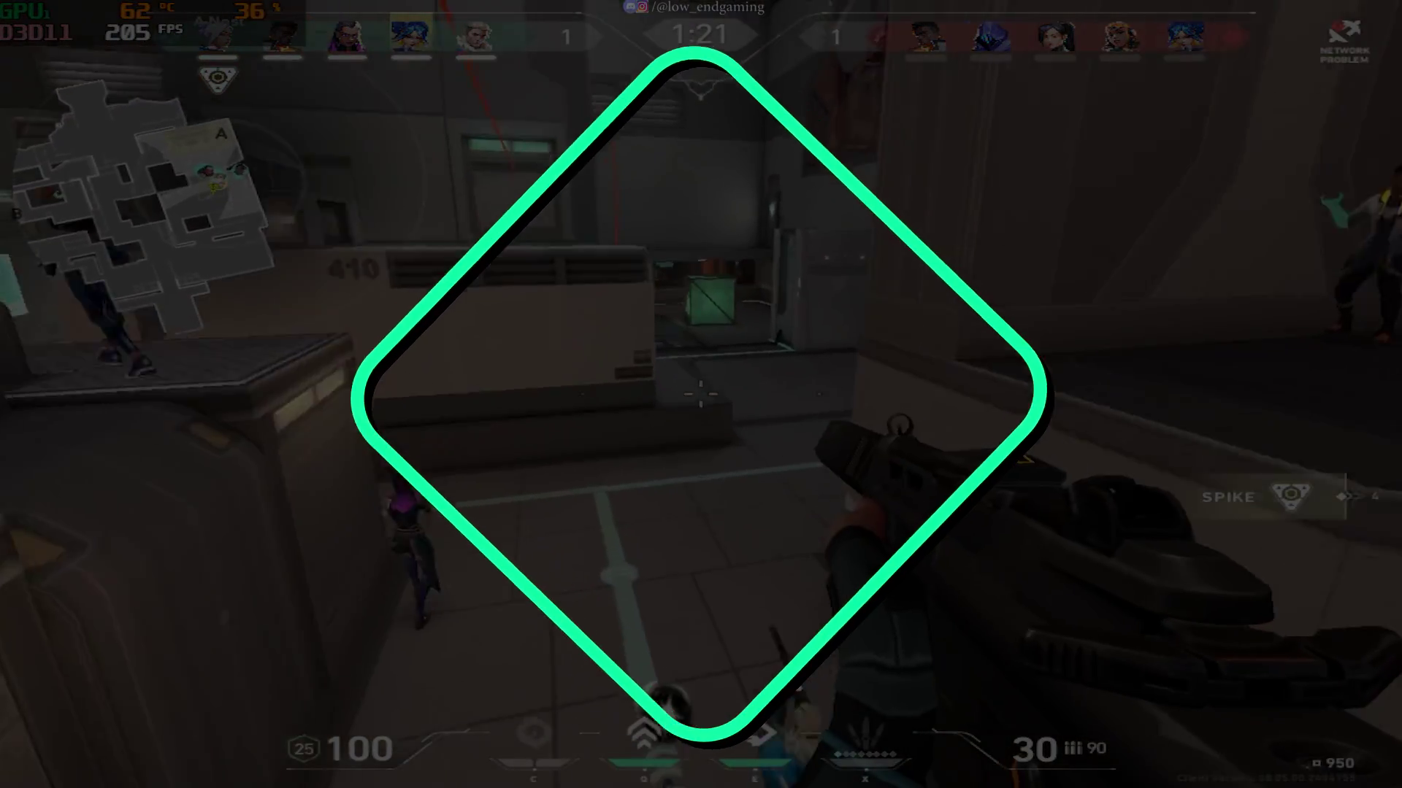
key("w")
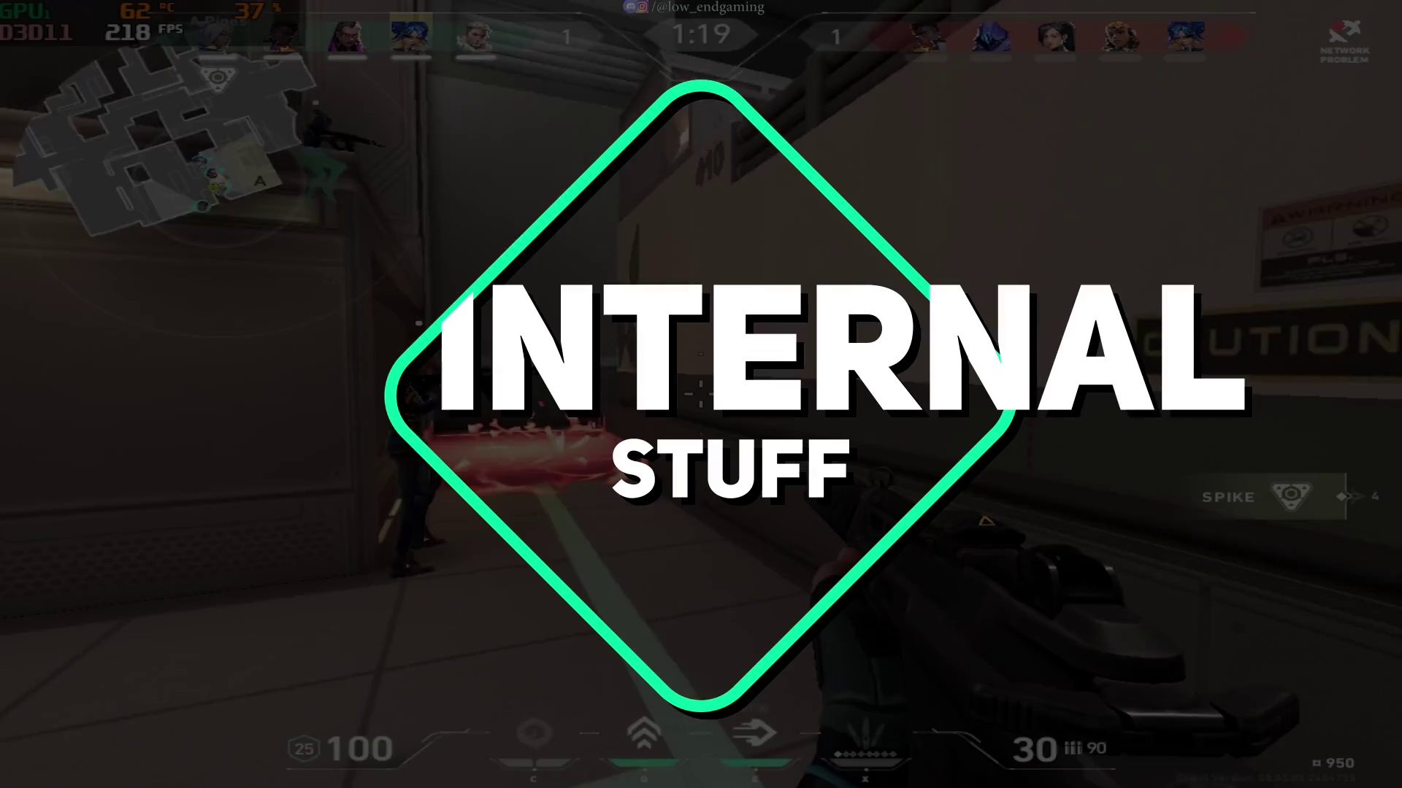
key("w")
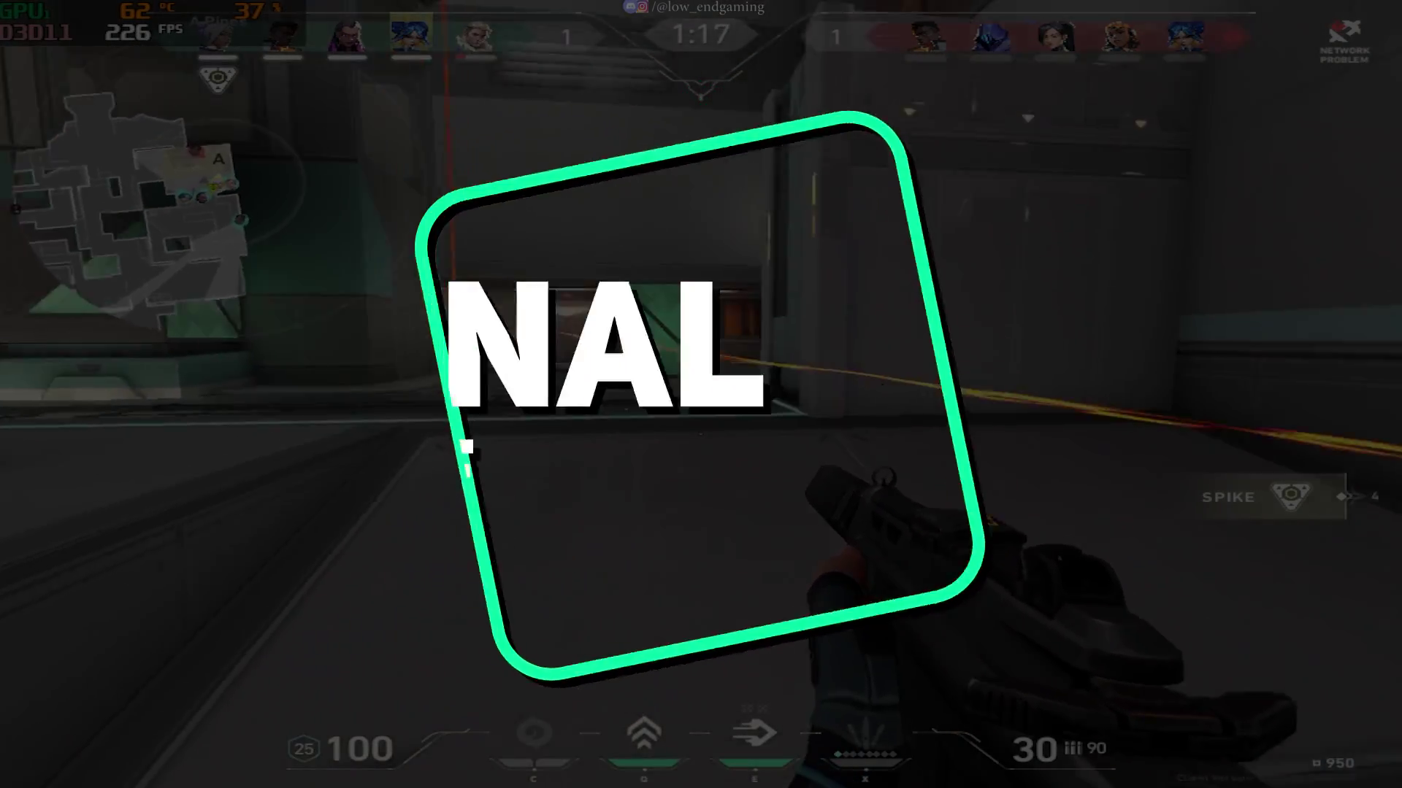
key("q")
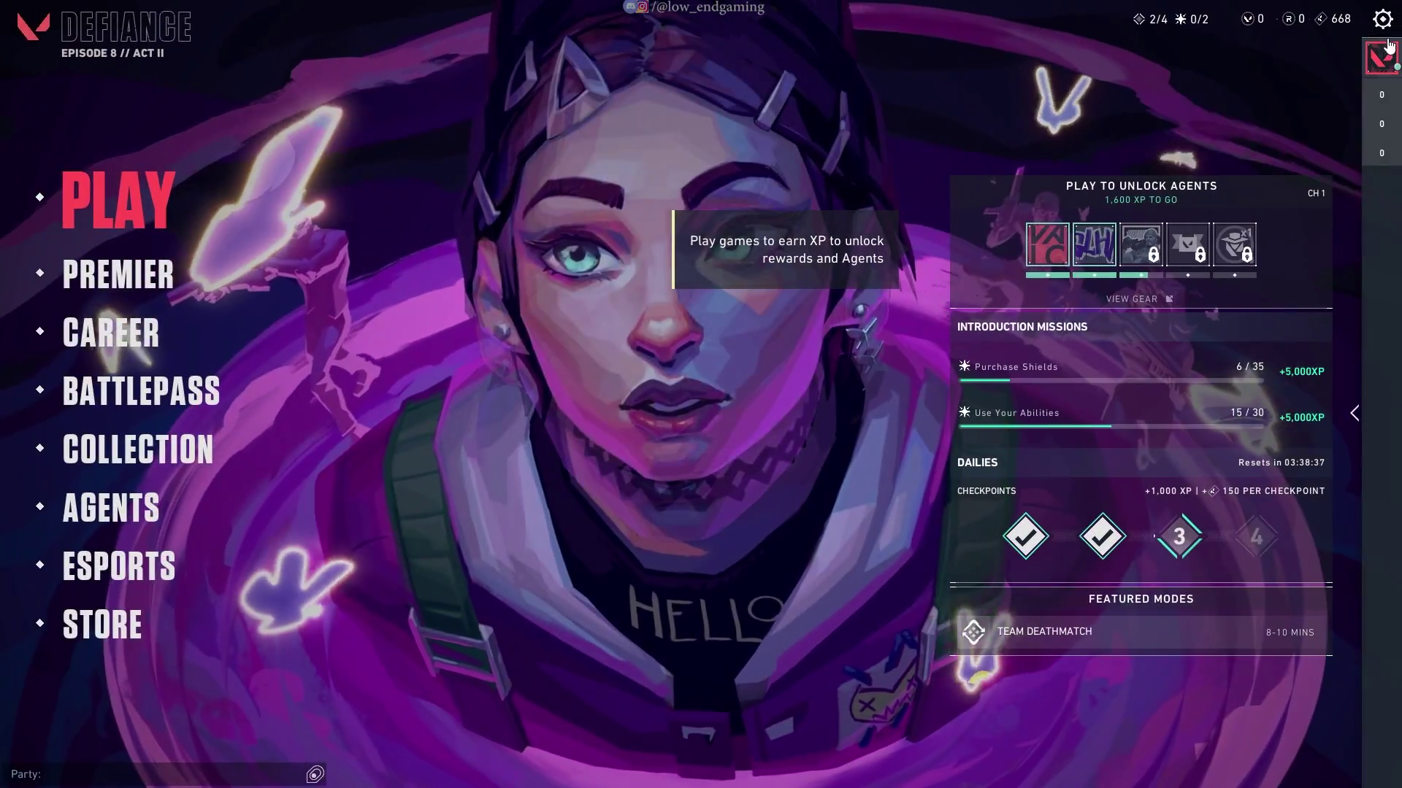
Step: Open the game's settings and go to the general video options
key("Escape")
left_click(701, 300)
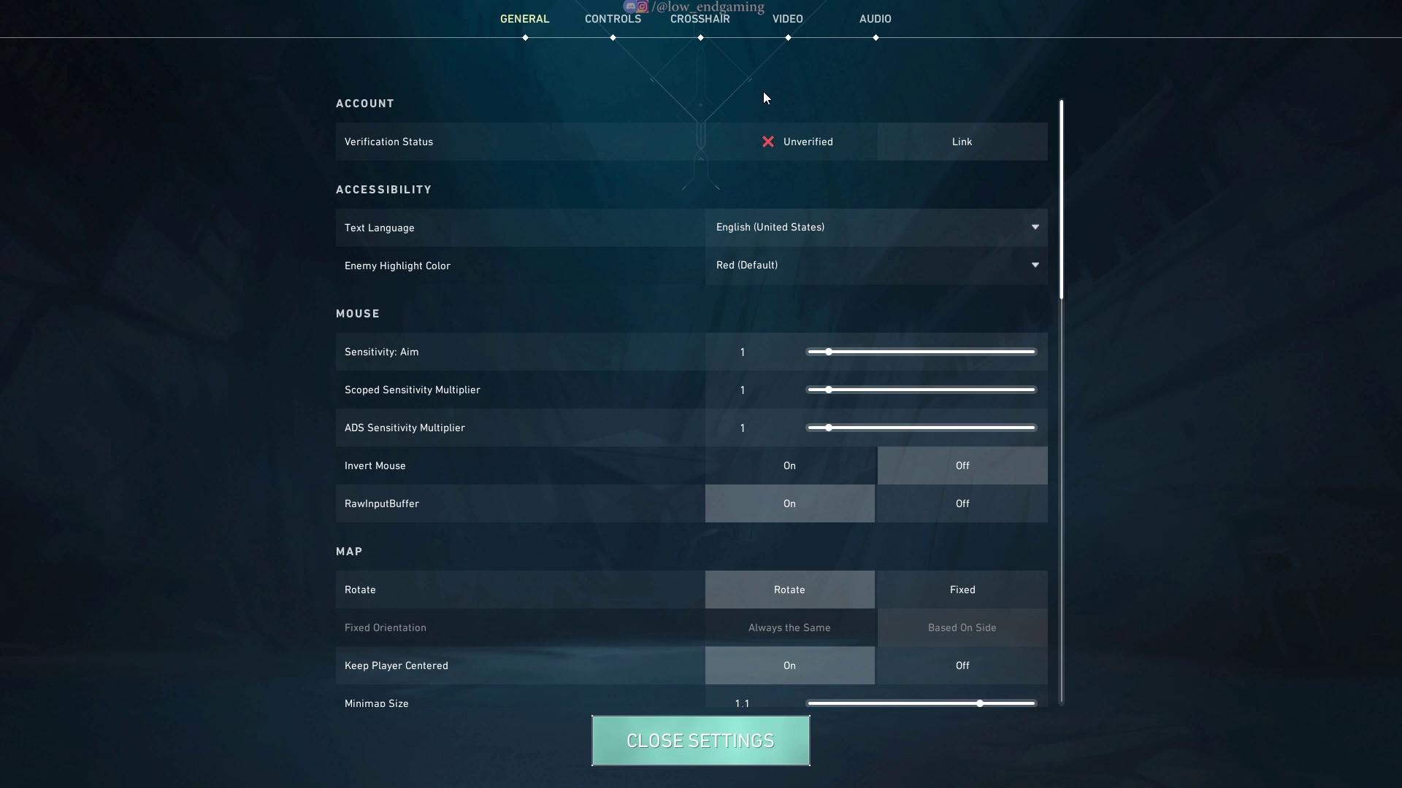
left_click(622, 27)
left_click(710, 24)
left_click(783, 23)
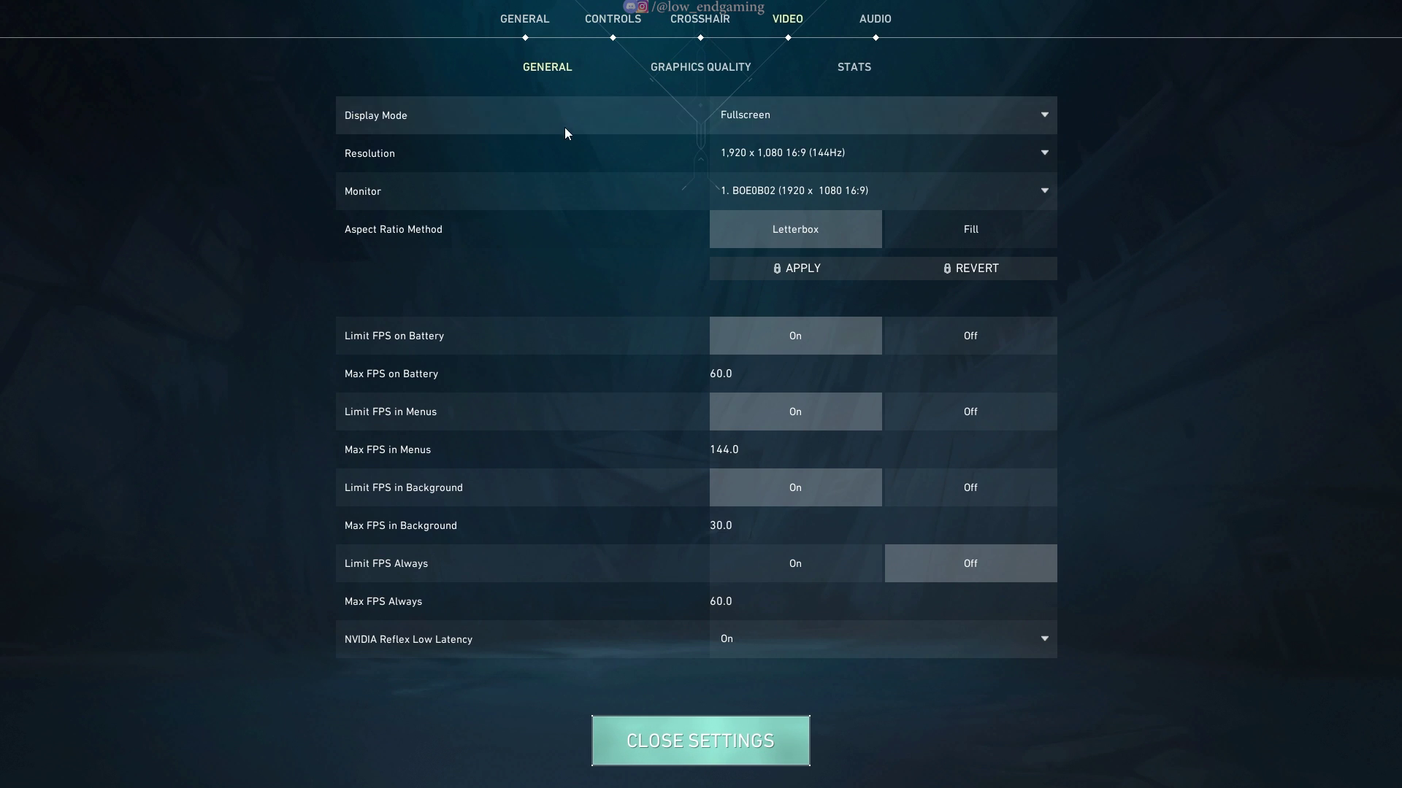
Step: Set the game's display resolution to 1,024 x 768 4:3 (144Hz) and apply the change
left_click(760, 155)
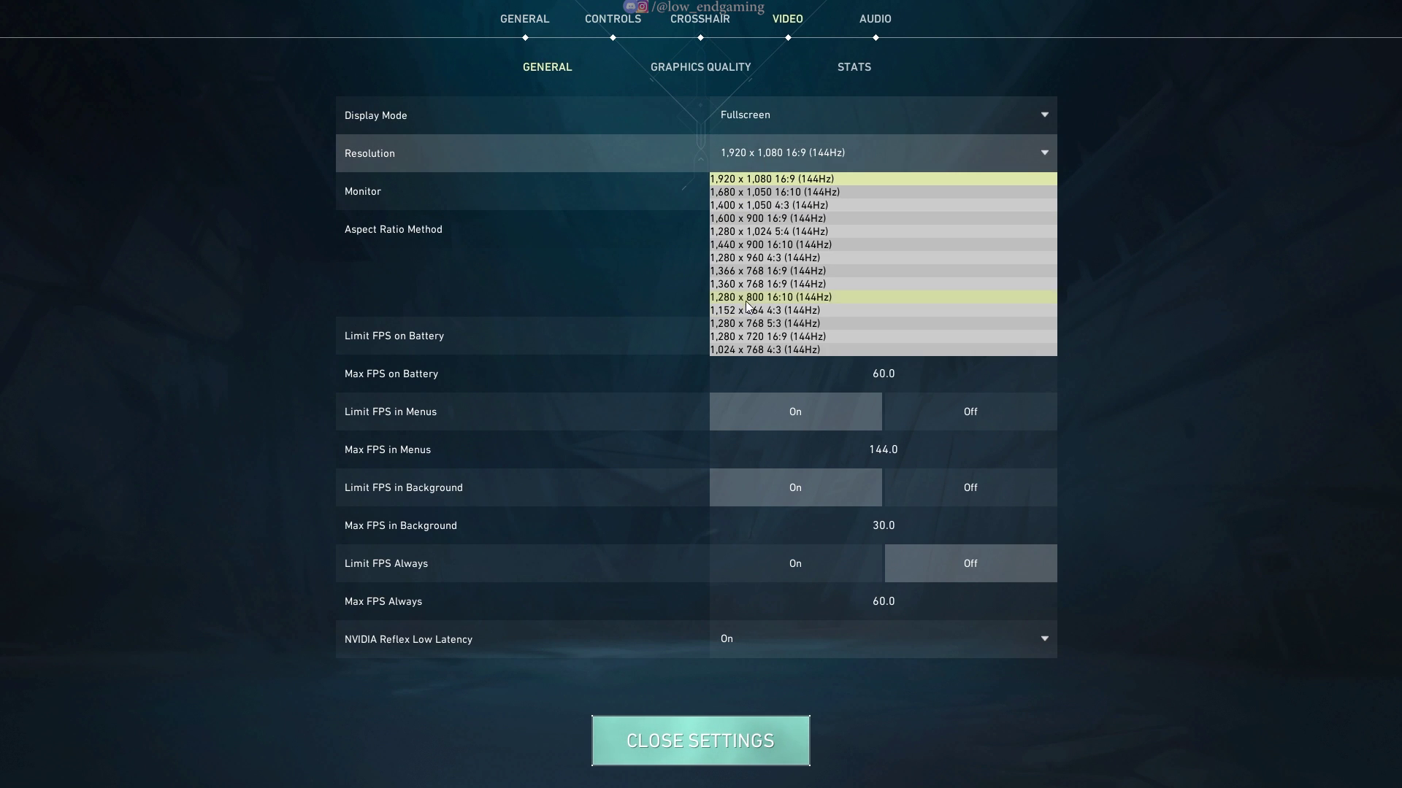
left_click(752, 351)
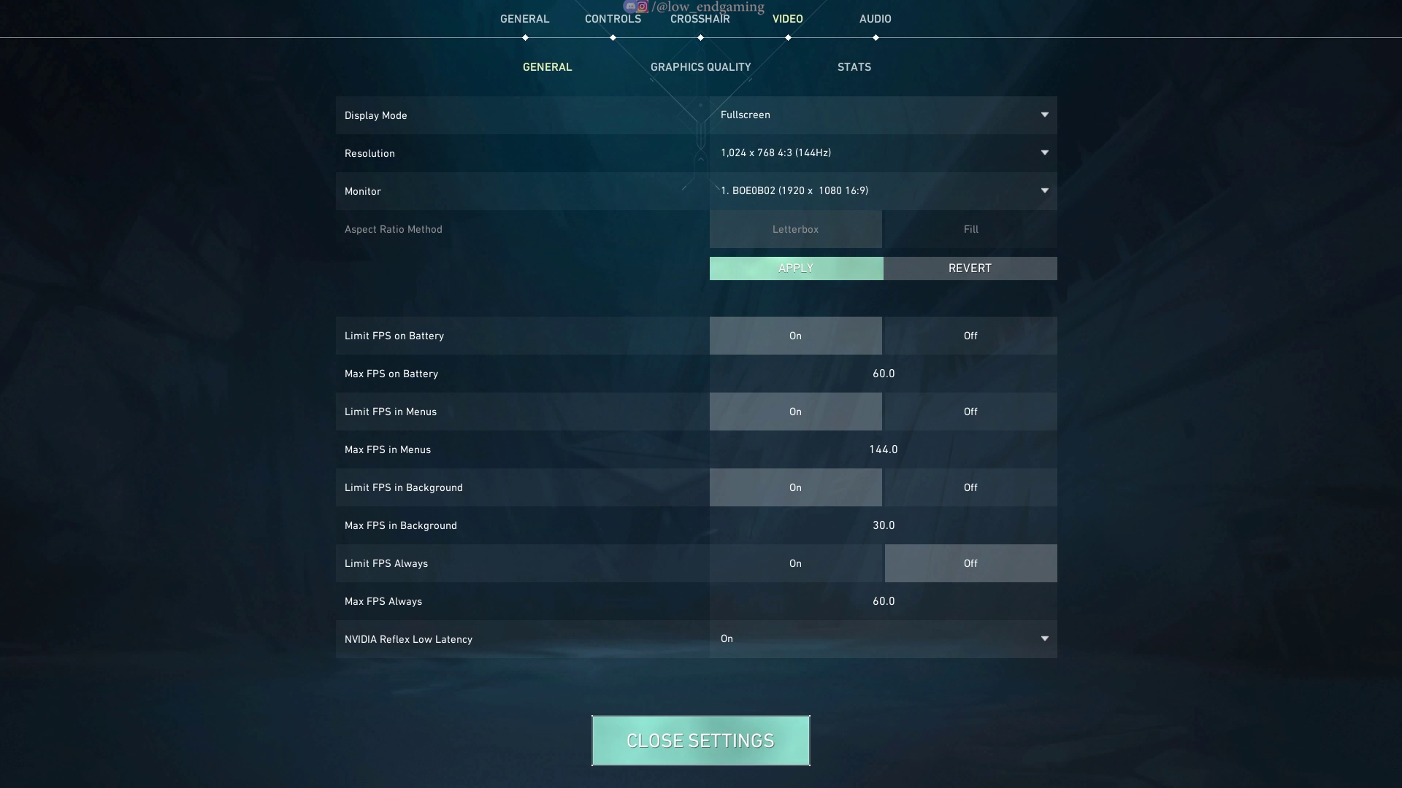
left_click(796, 268)
left_click(646, 476)
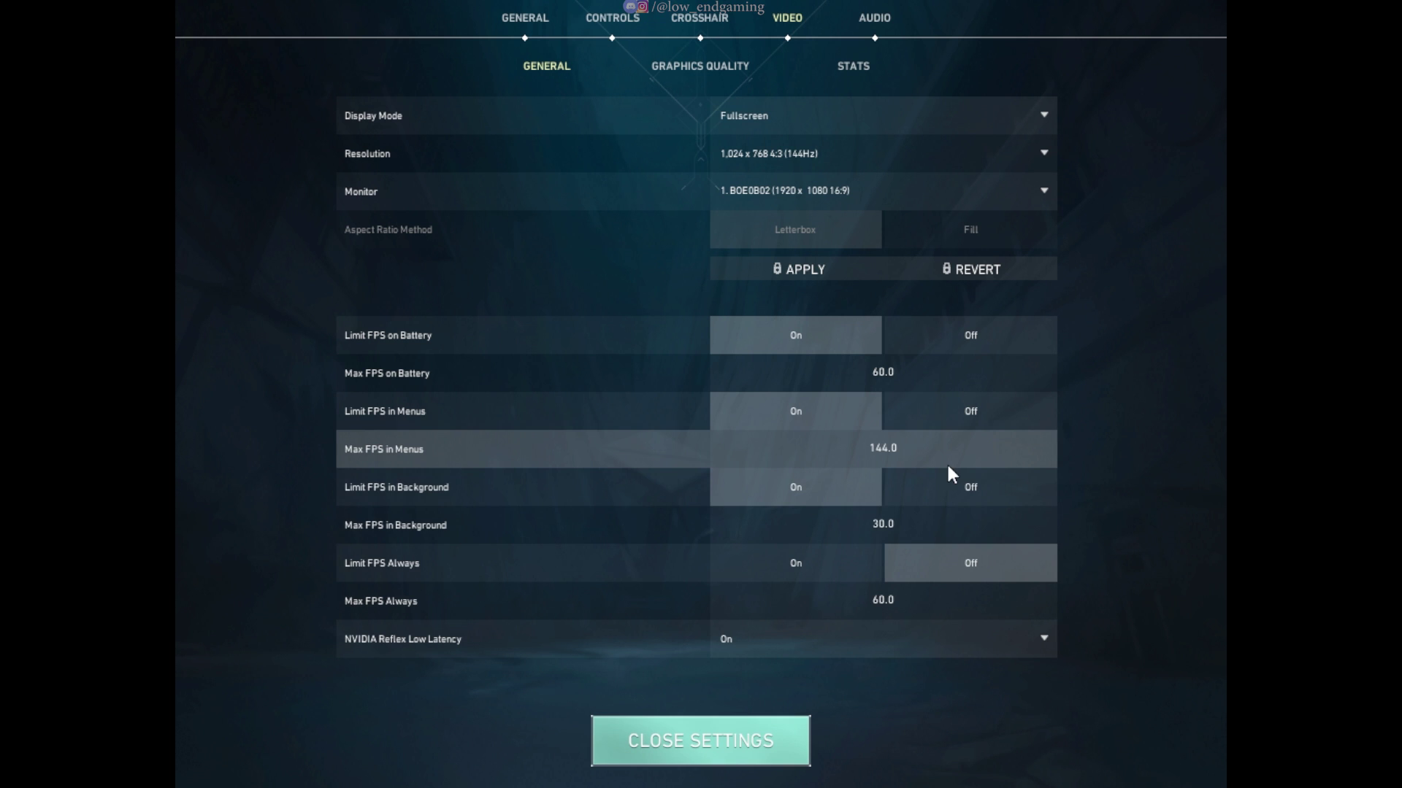
Step: Set Limit FPS Always to Off and show the graphics quality settings
left_click(946, 562)
left_click(682, 69)
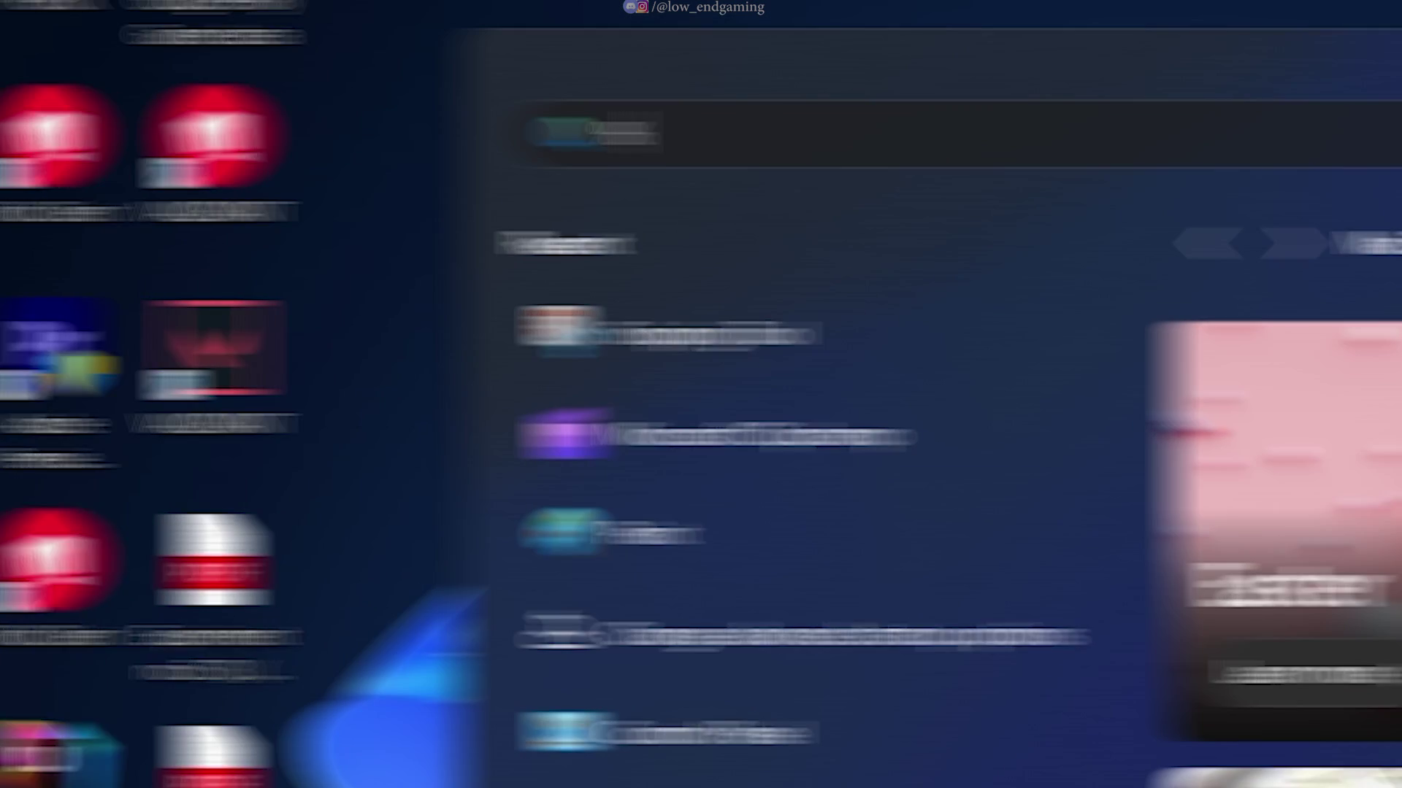
Step: Search Windows for the %localappdata% folder
type("%loadappdata%")
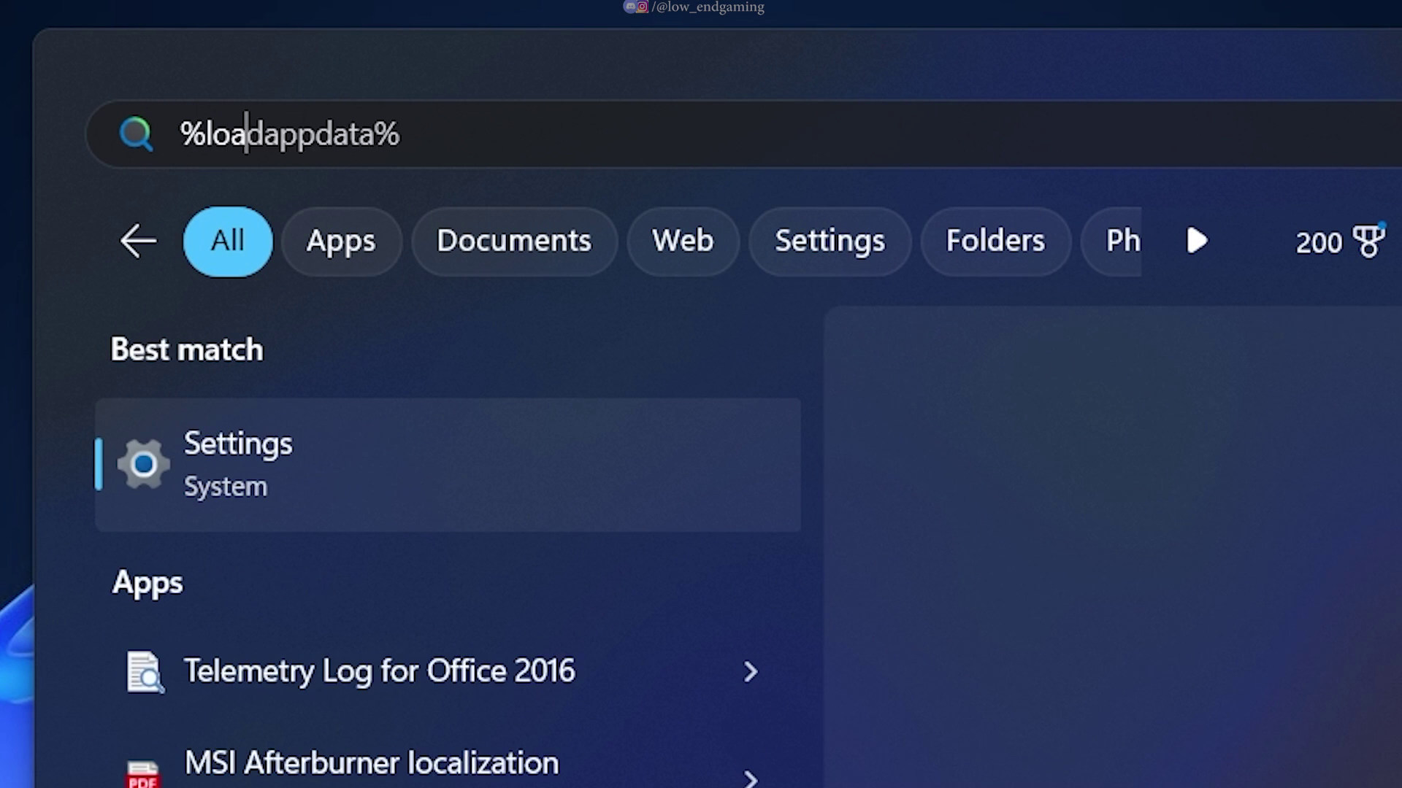
key("BackSpace")
type("calapdda")
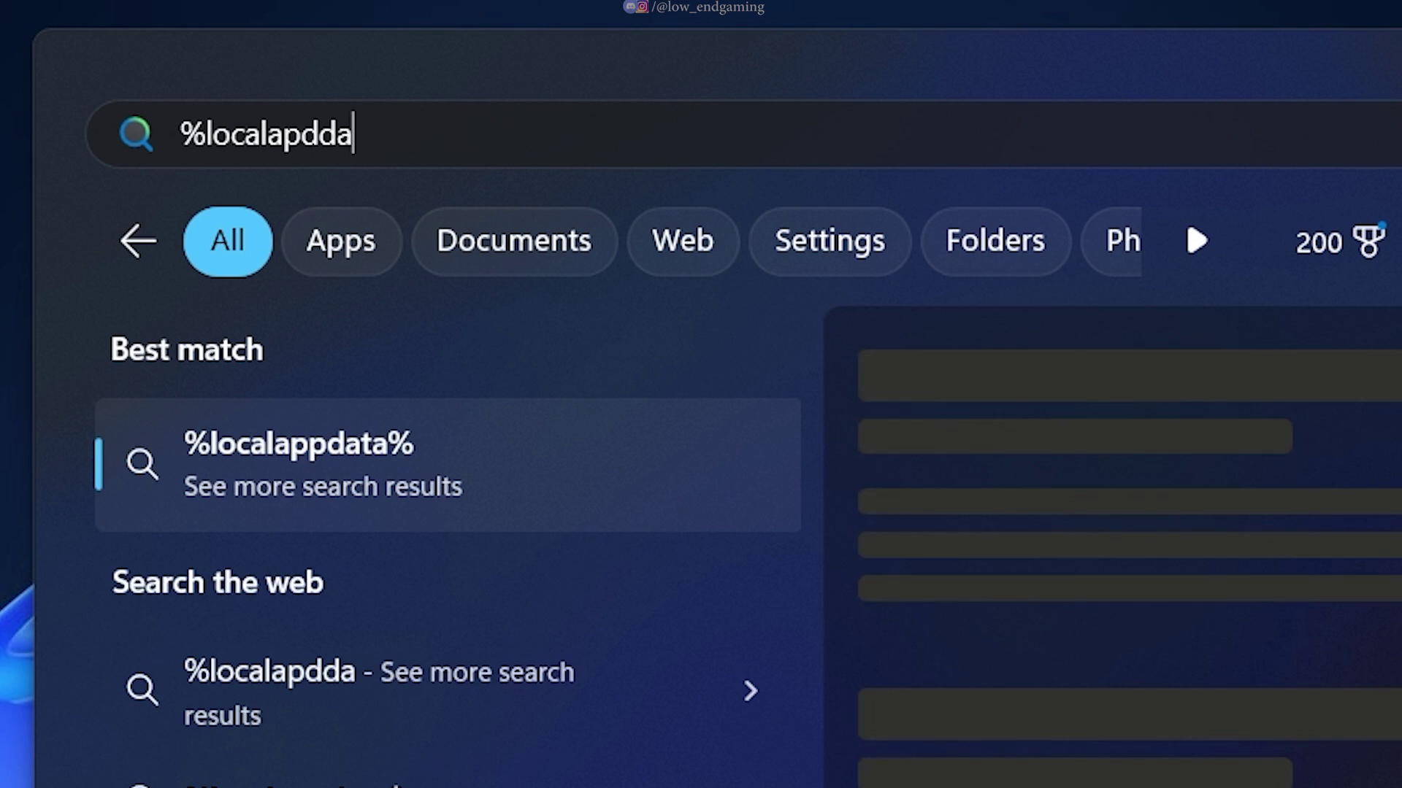
key("BackSpace")
key("BackSpace")
key("BackSpace")
key("BackSpace")
type("pdaa")
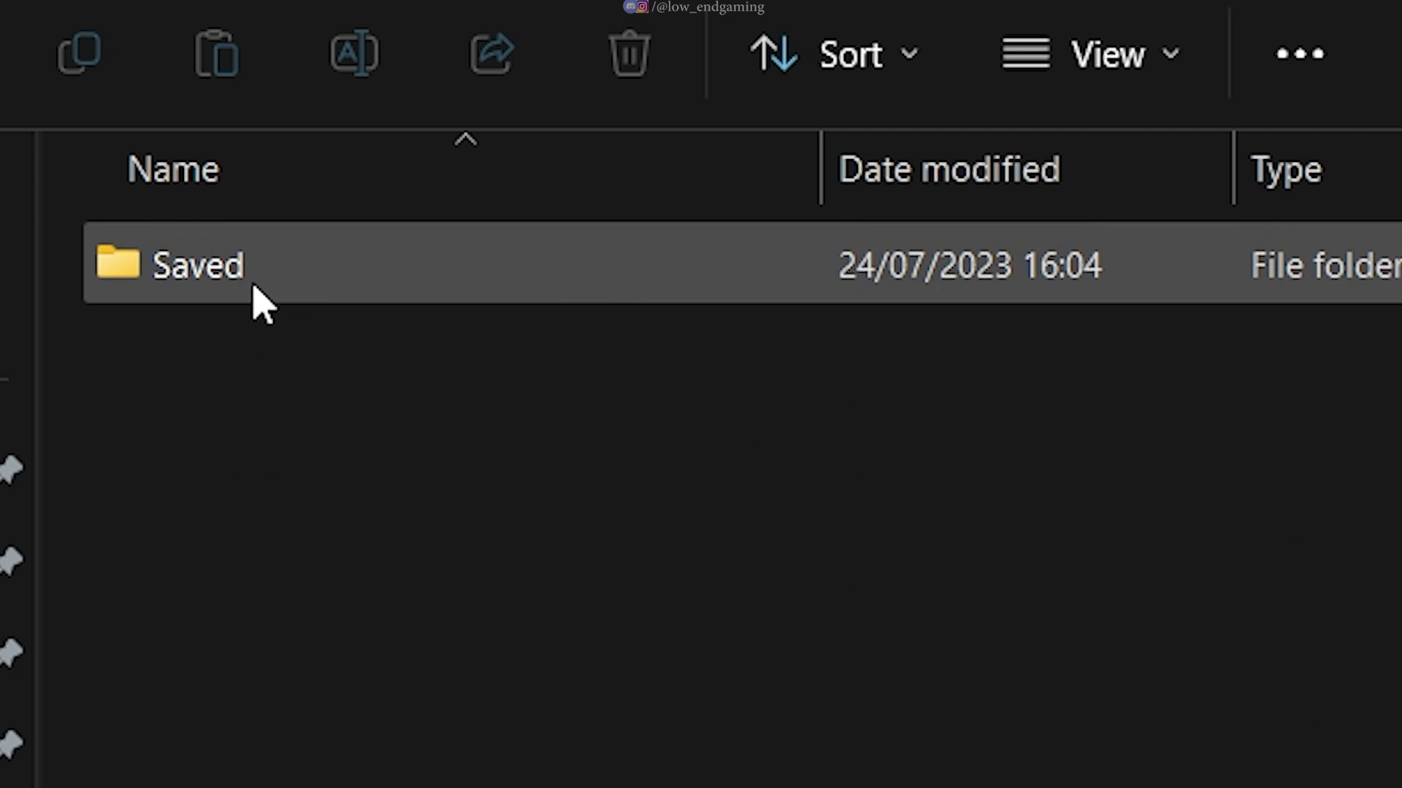
Step: Go from the Saved folder through the first ID-named configuration folder to GameUserSettings.ini and open that file for editing
double_click(259, 303)
double_click(238, 296)
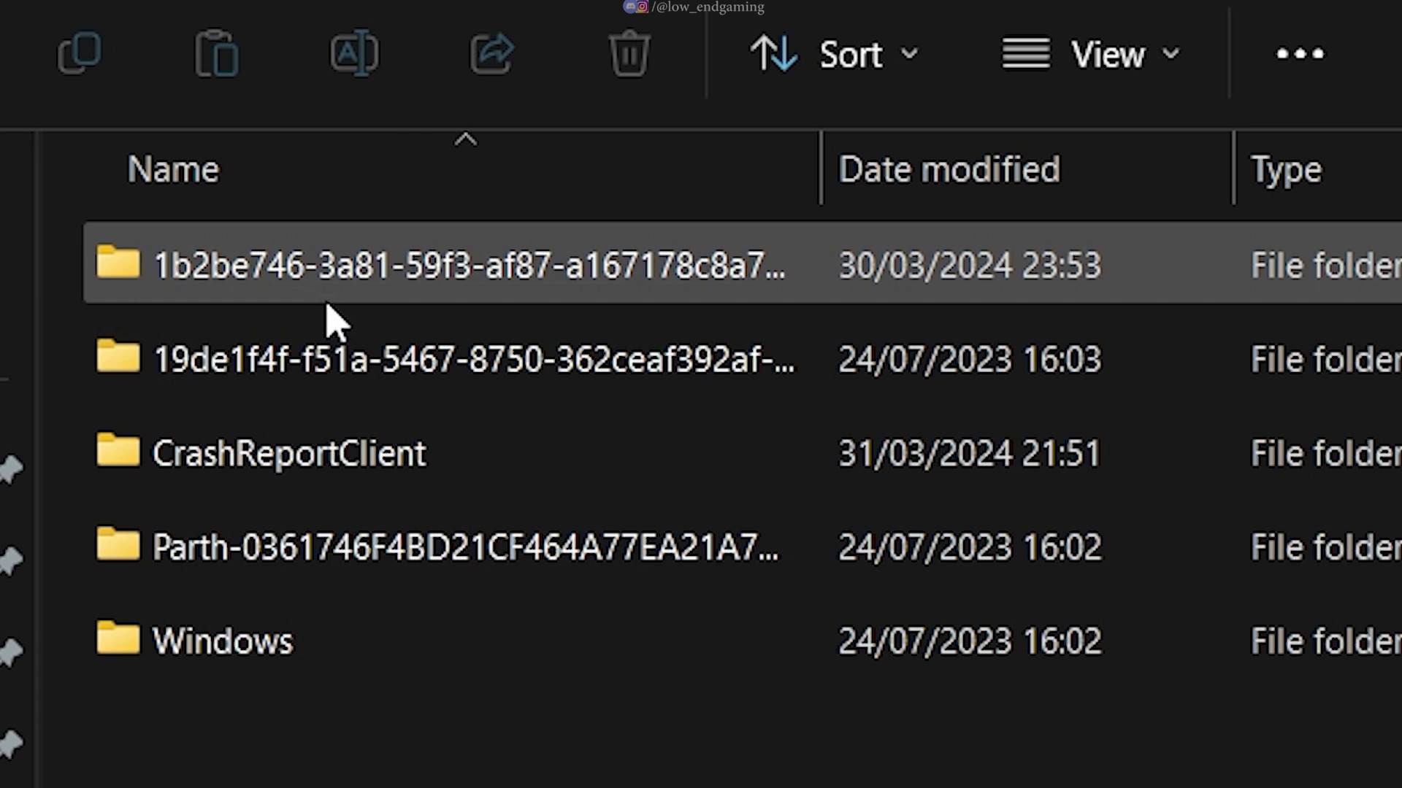
double_click(338, 305)
double_click(275, 297)
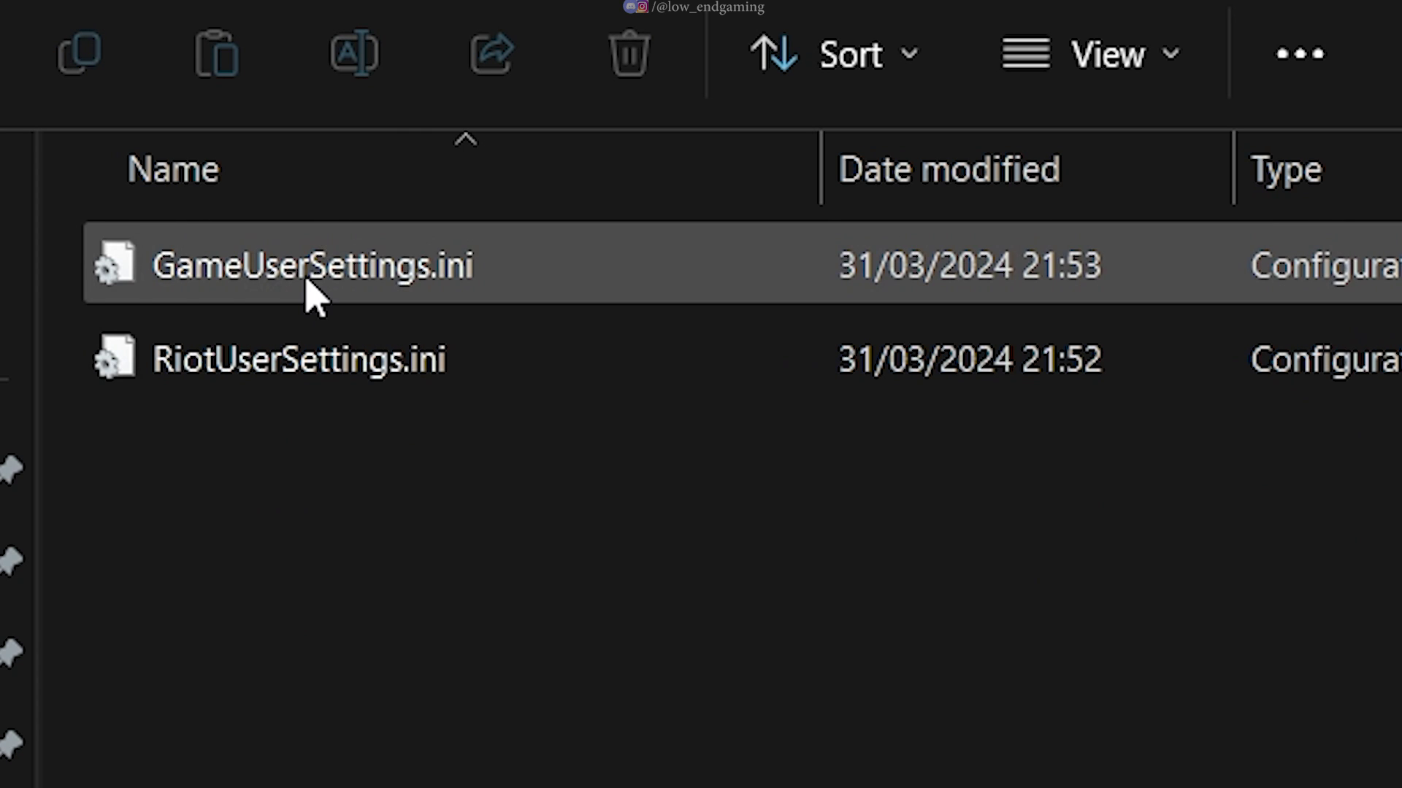
left_click(314, 292)
right_click(316, 296)
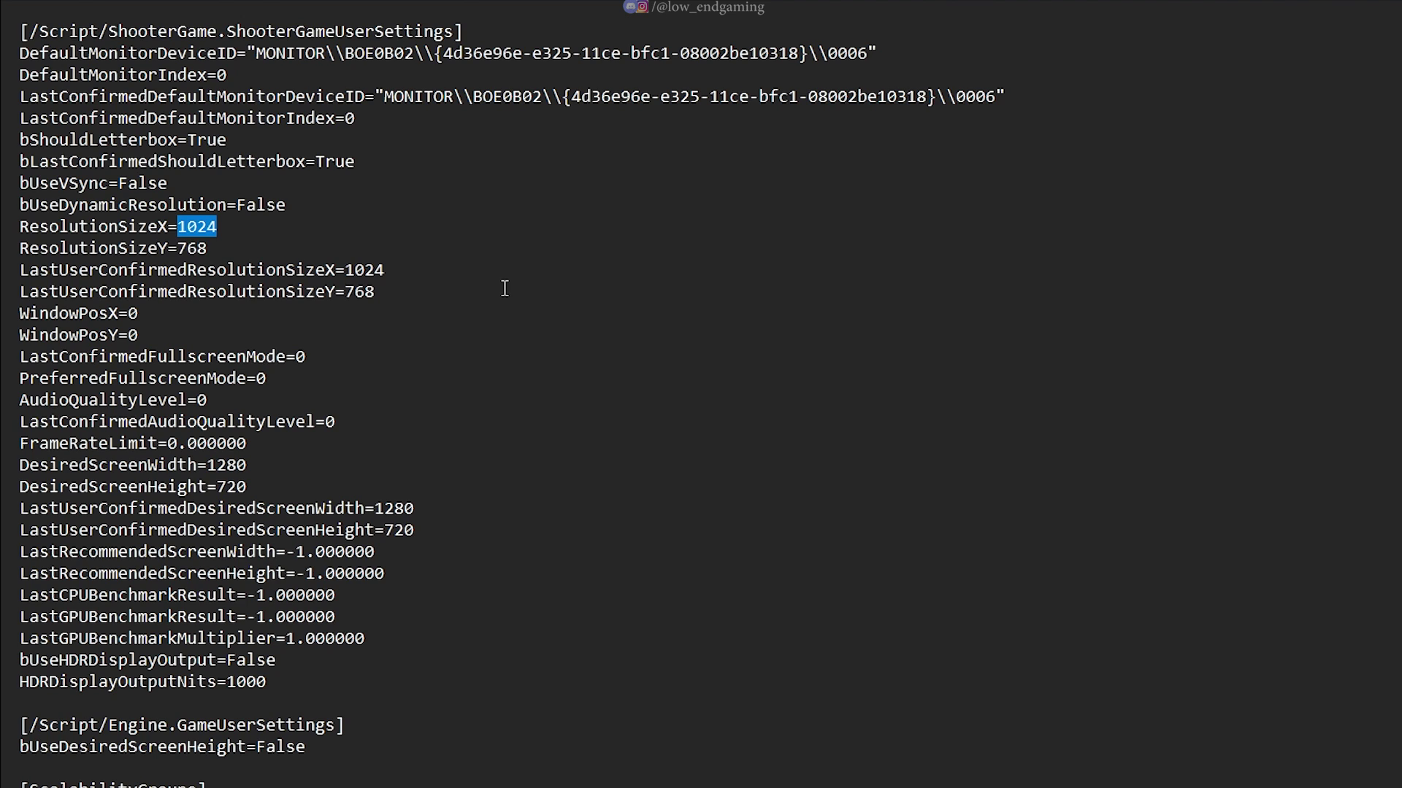
Step: Set all ResolutionSize and DesiredScreen entries, including the last-confirmed ones, to 800 for width and 600 for height
type("00")
double_click(194, 248)
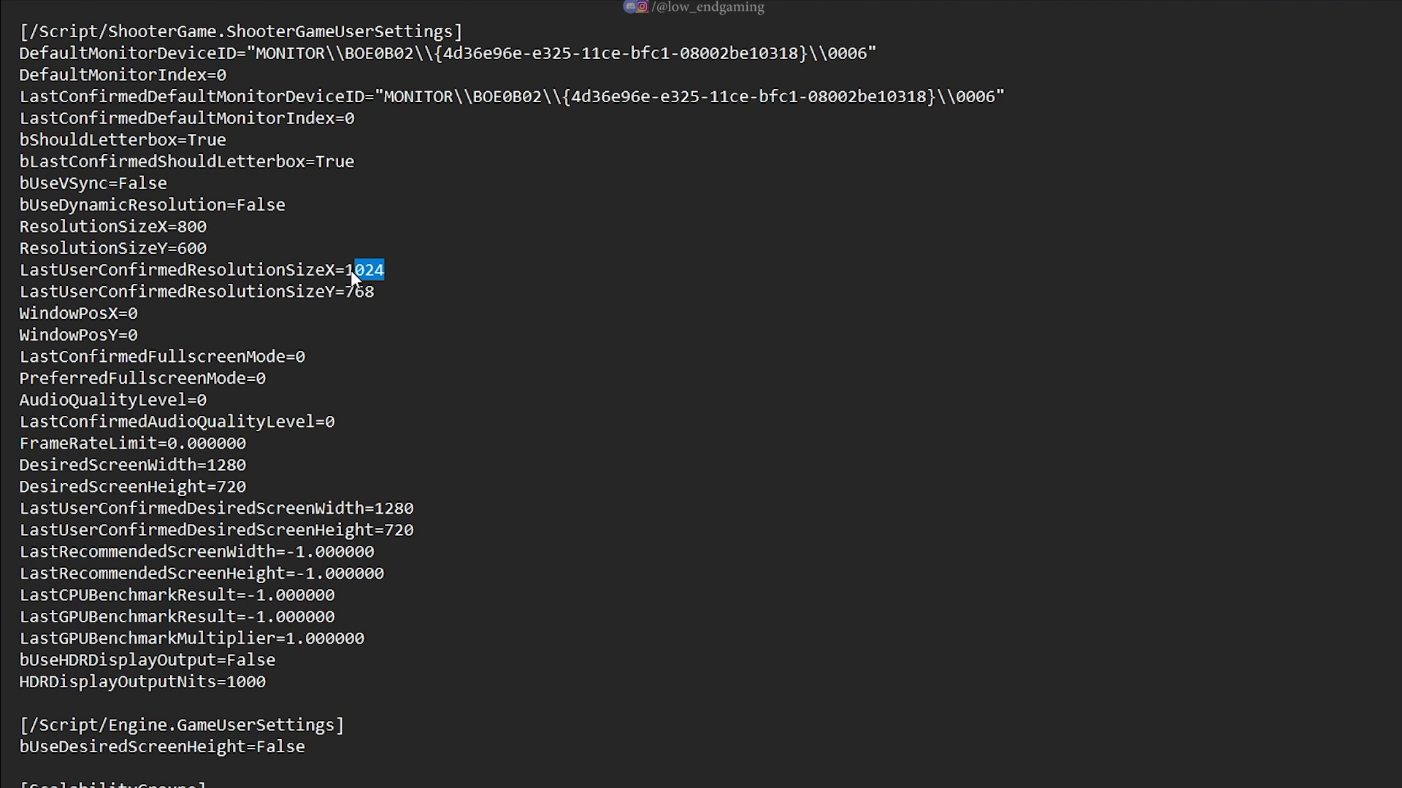
type("600")
left_click(244, 463)
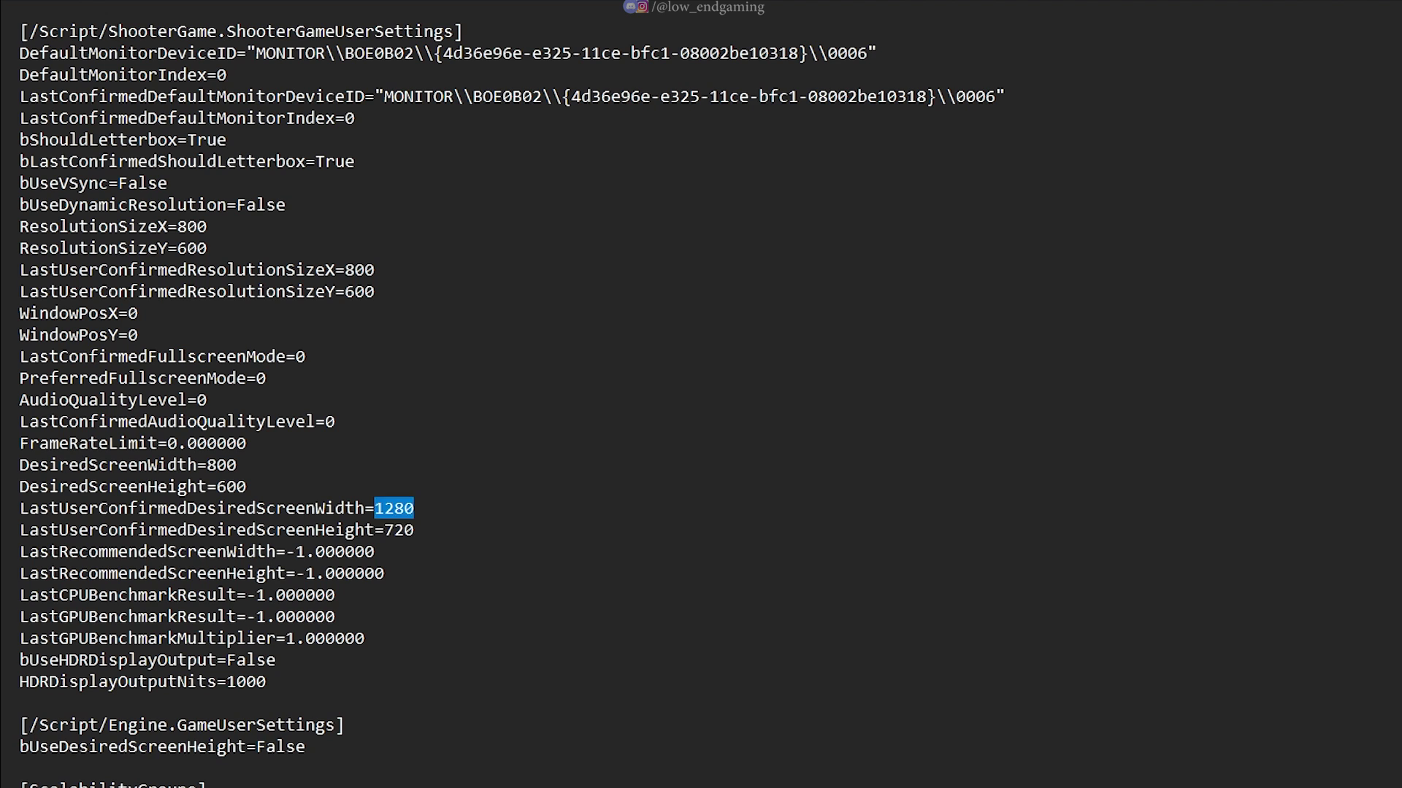
scroll(358, 526, "down", 3)
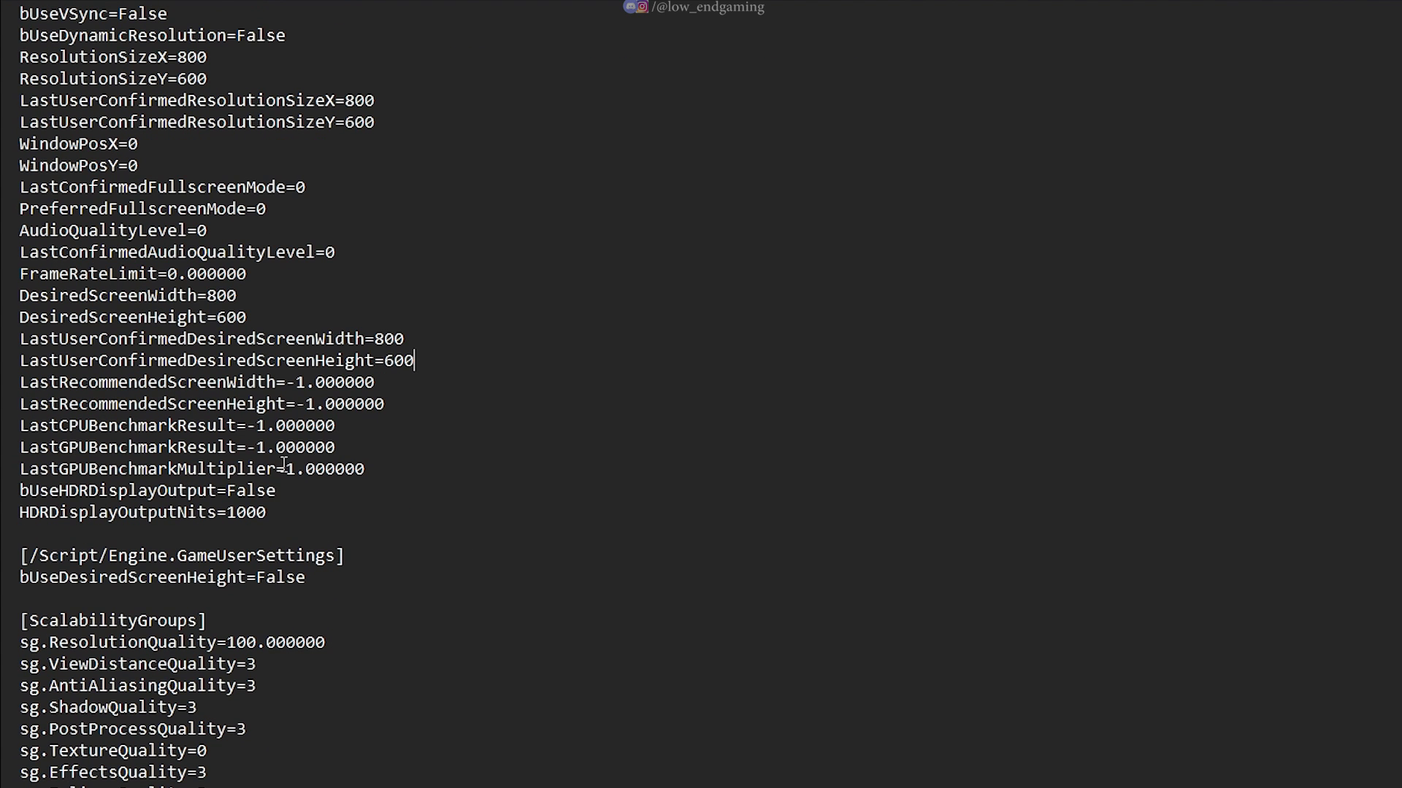
Step: Set sg.ResolutionQuality to 60.000000 and all other ScalabilityGroups quality entries to 0, and save the file
scroll(420, 407, "down", 1)
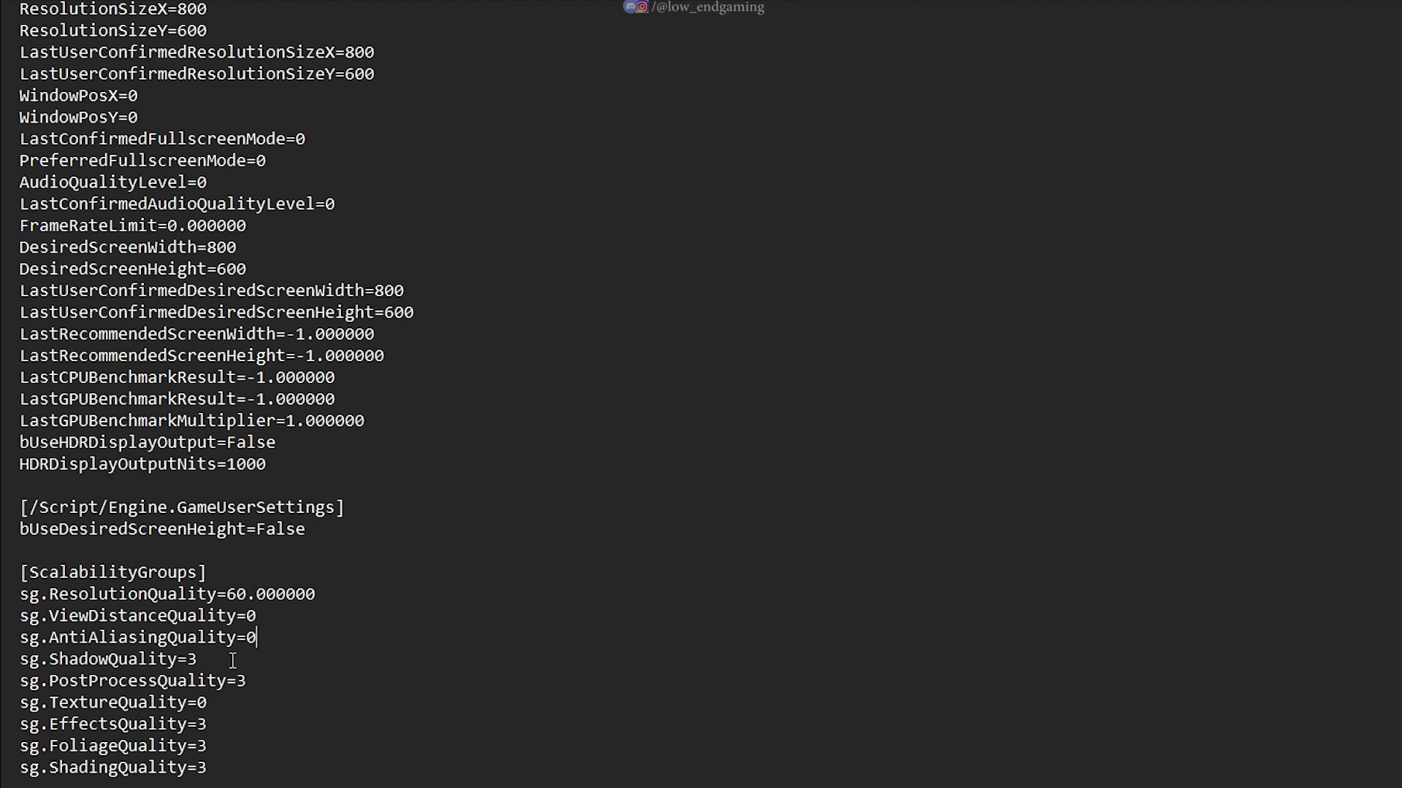
double_click(238, 685)
type("0")
key("Down")
left_click(22, 1)
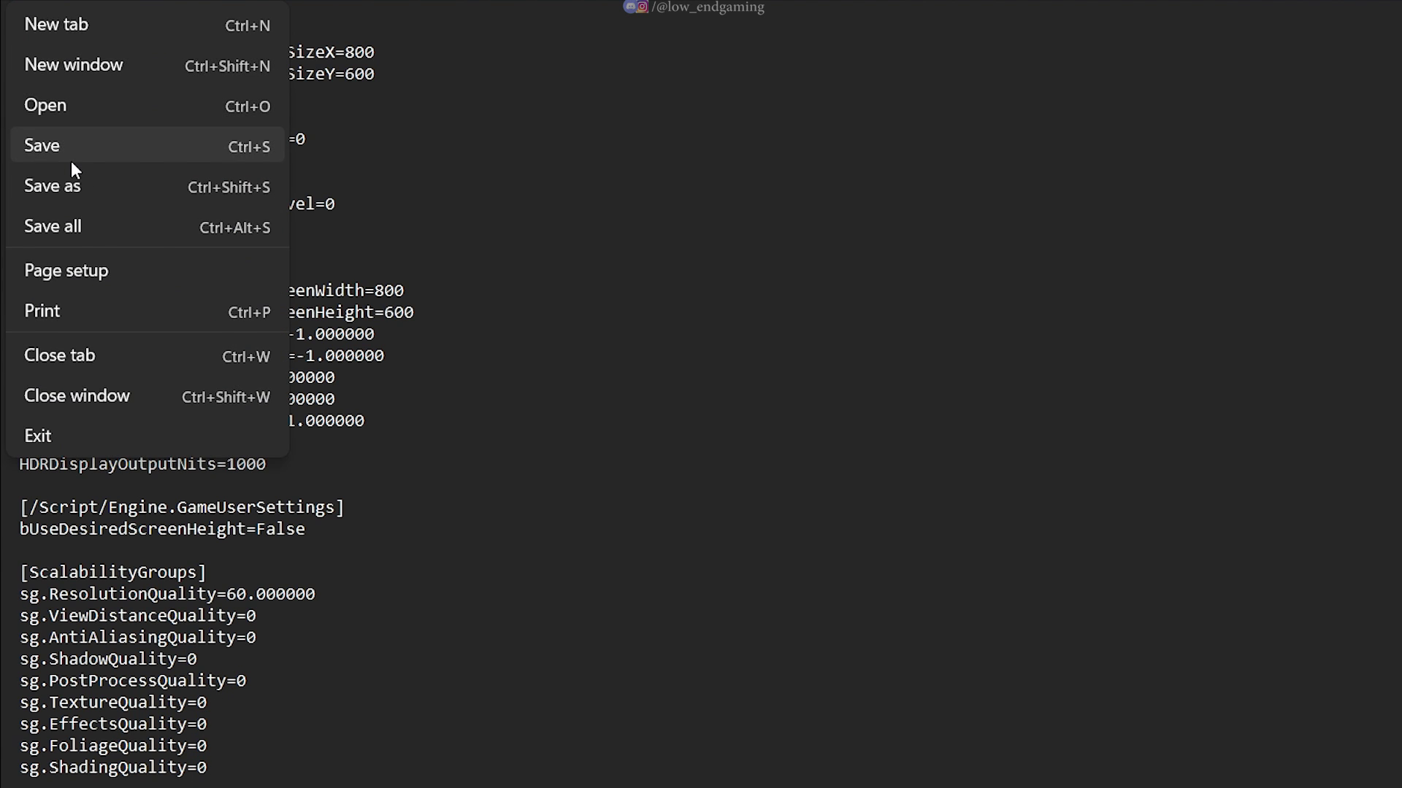
left_click(72, 160)
scroll(321, 360, "up", 4)
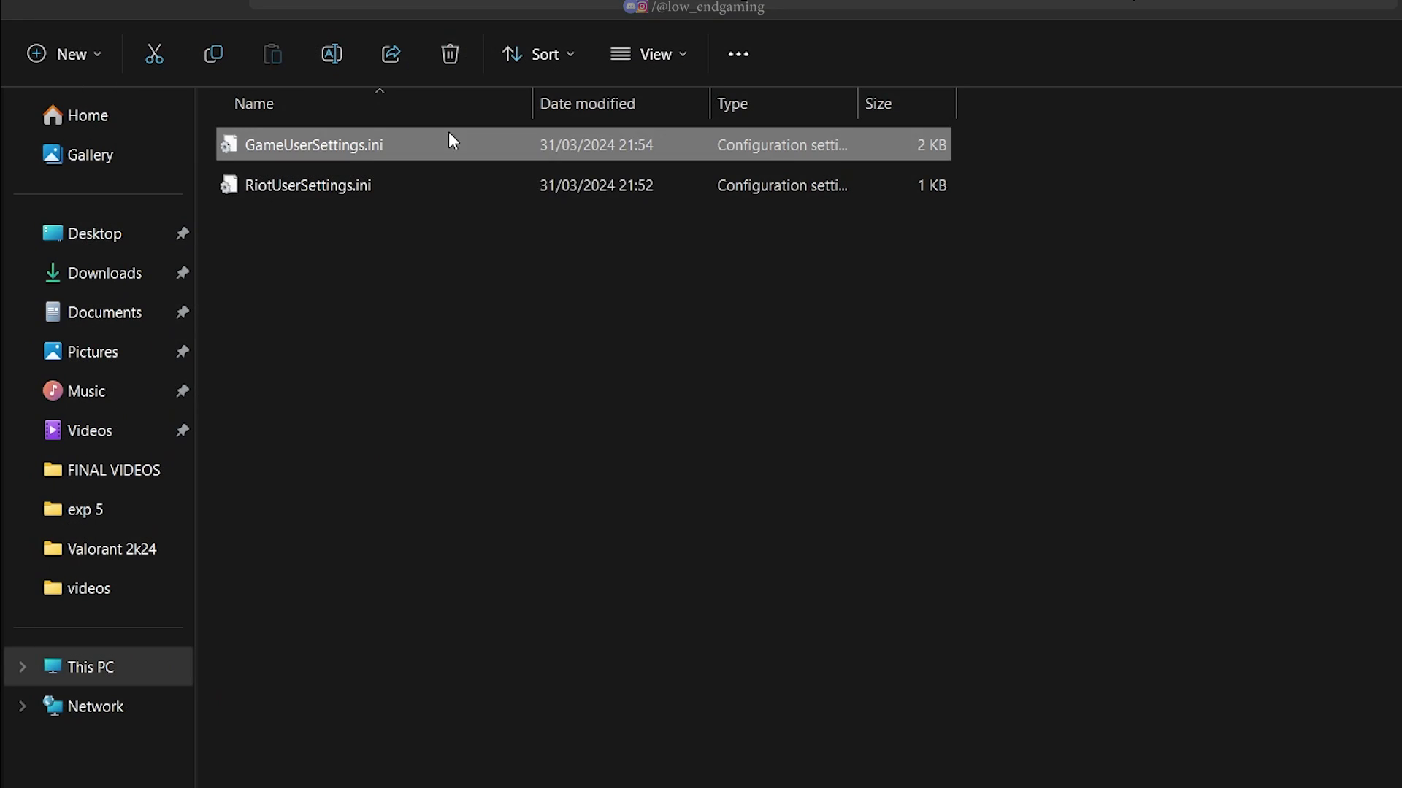
Step: Open the properties of the GameUserSettings.ini file
right_click(360, 146)
left_click(438, 610)
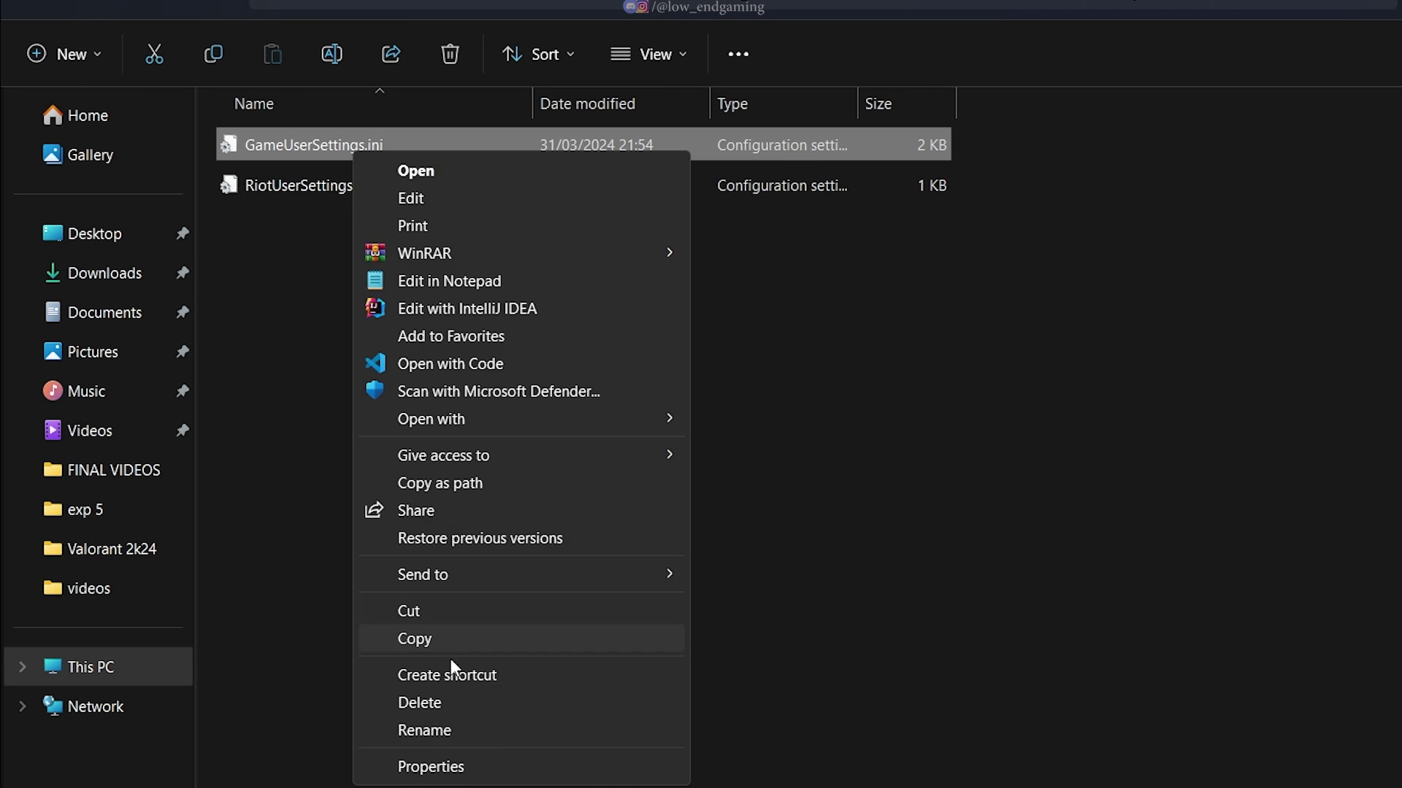
left_click(434, 763)
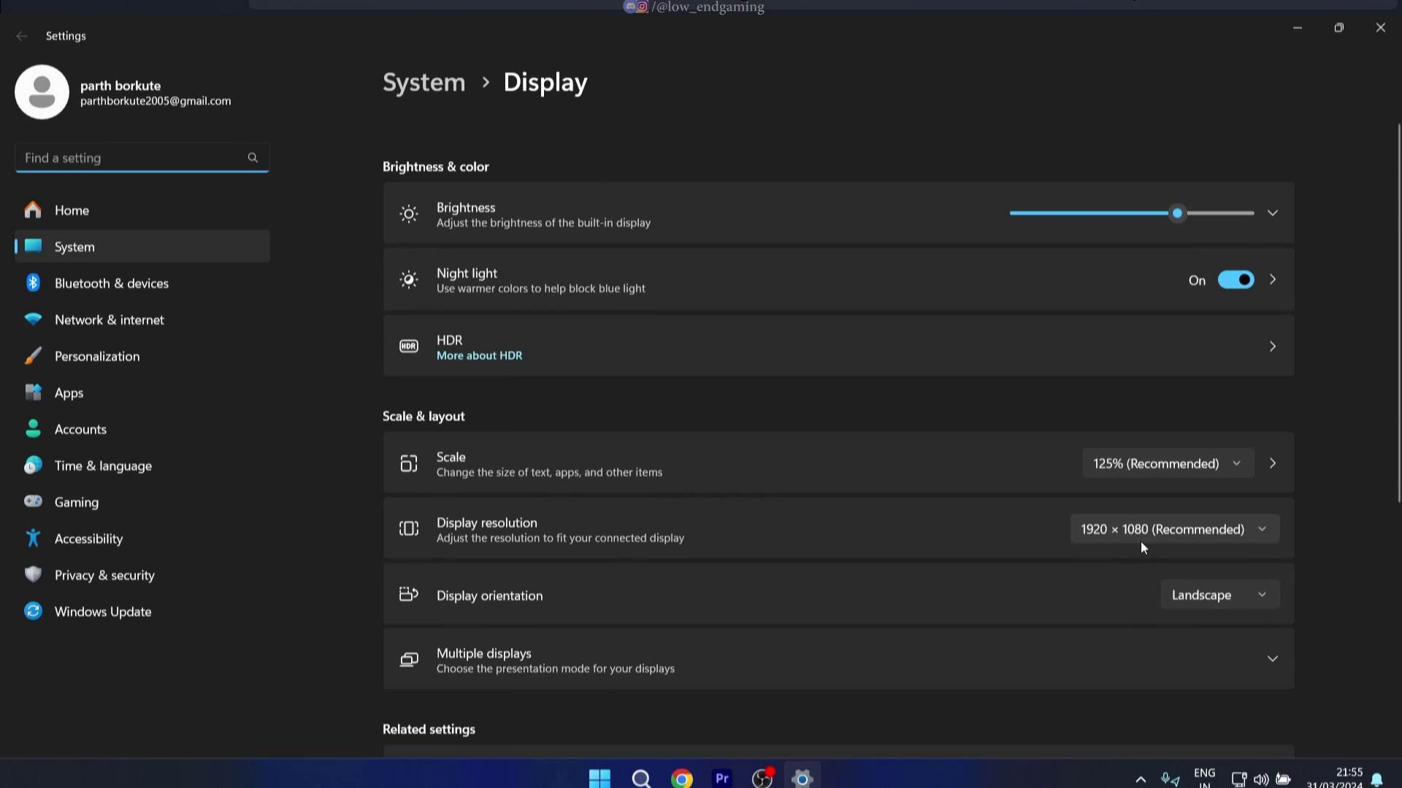
Step: In Windows Settings, set the display resolution to 800 × 600 and keep the changes
left_click(1141, 538)
scroll(1083, 558, "down", 3)
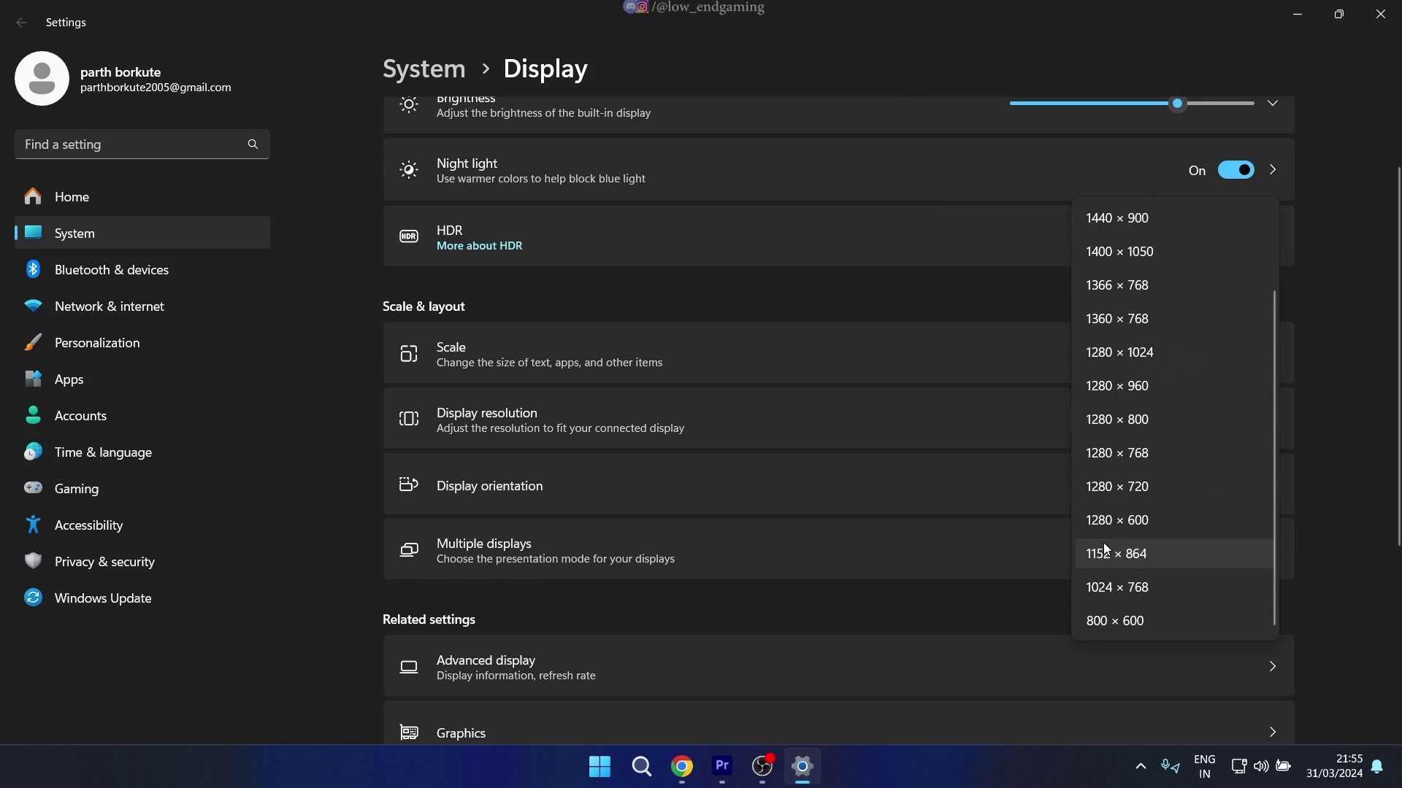
left_click(1117, 614)
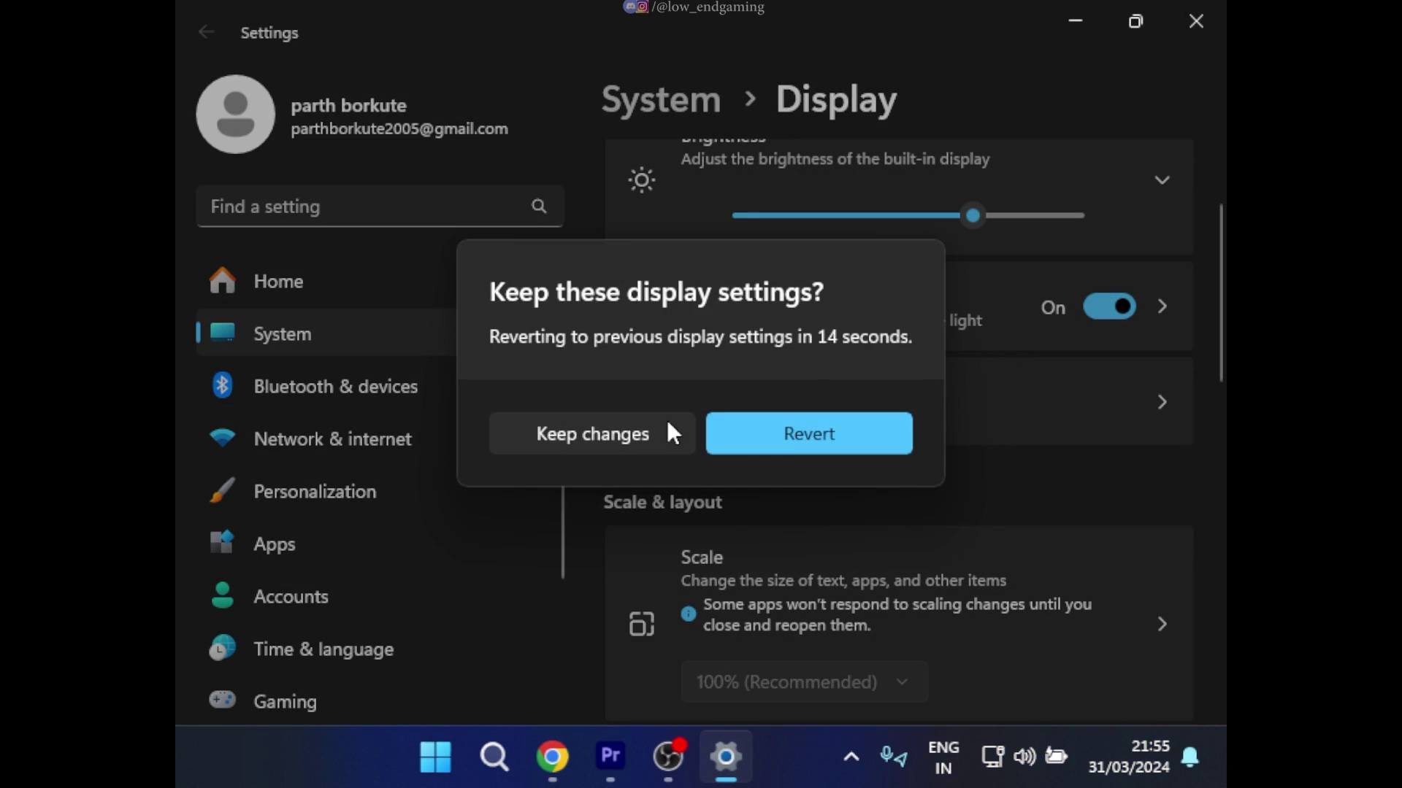
left_click(668, 431)
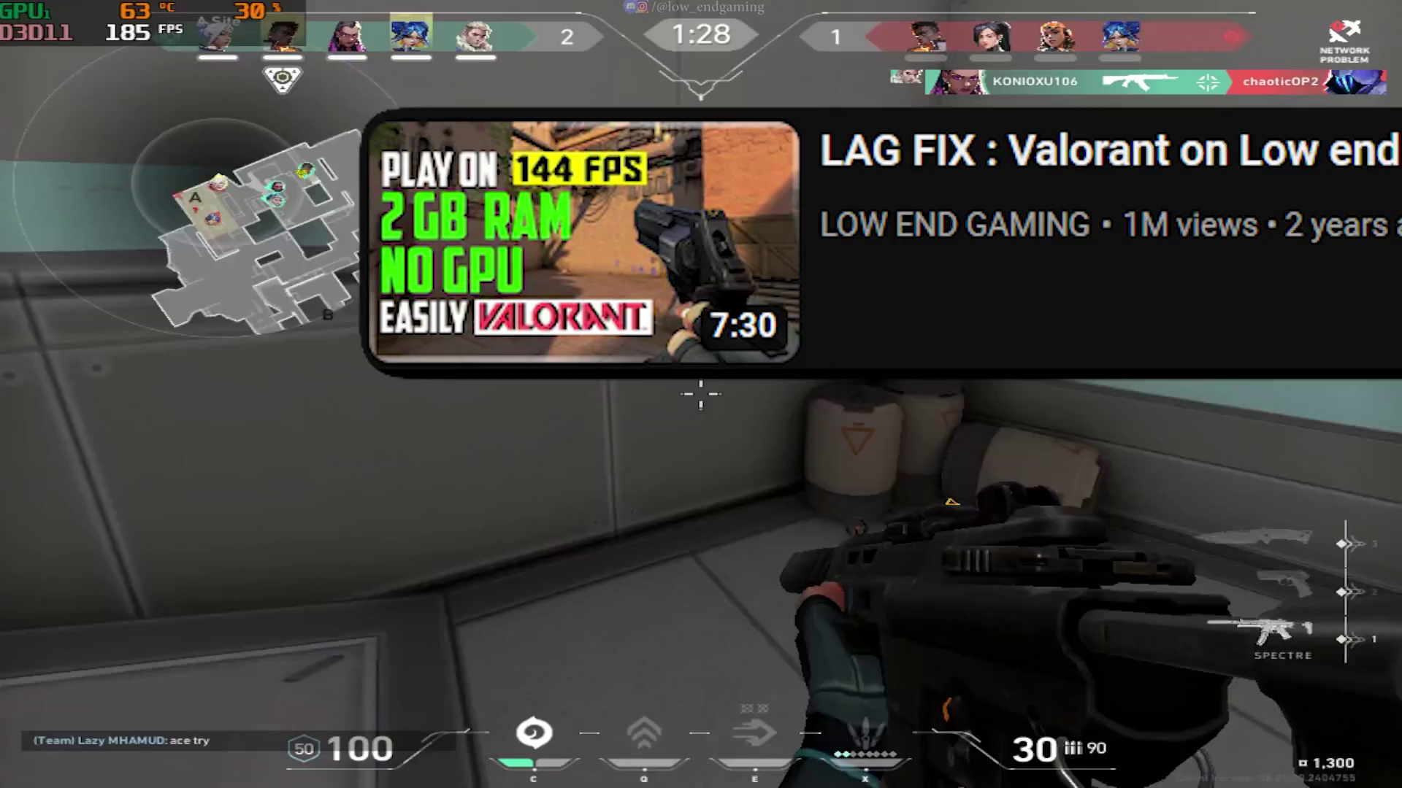
left_click(701, 394)
left_click(701, 394)
left_click(700, 394)
left_click(701, 394)
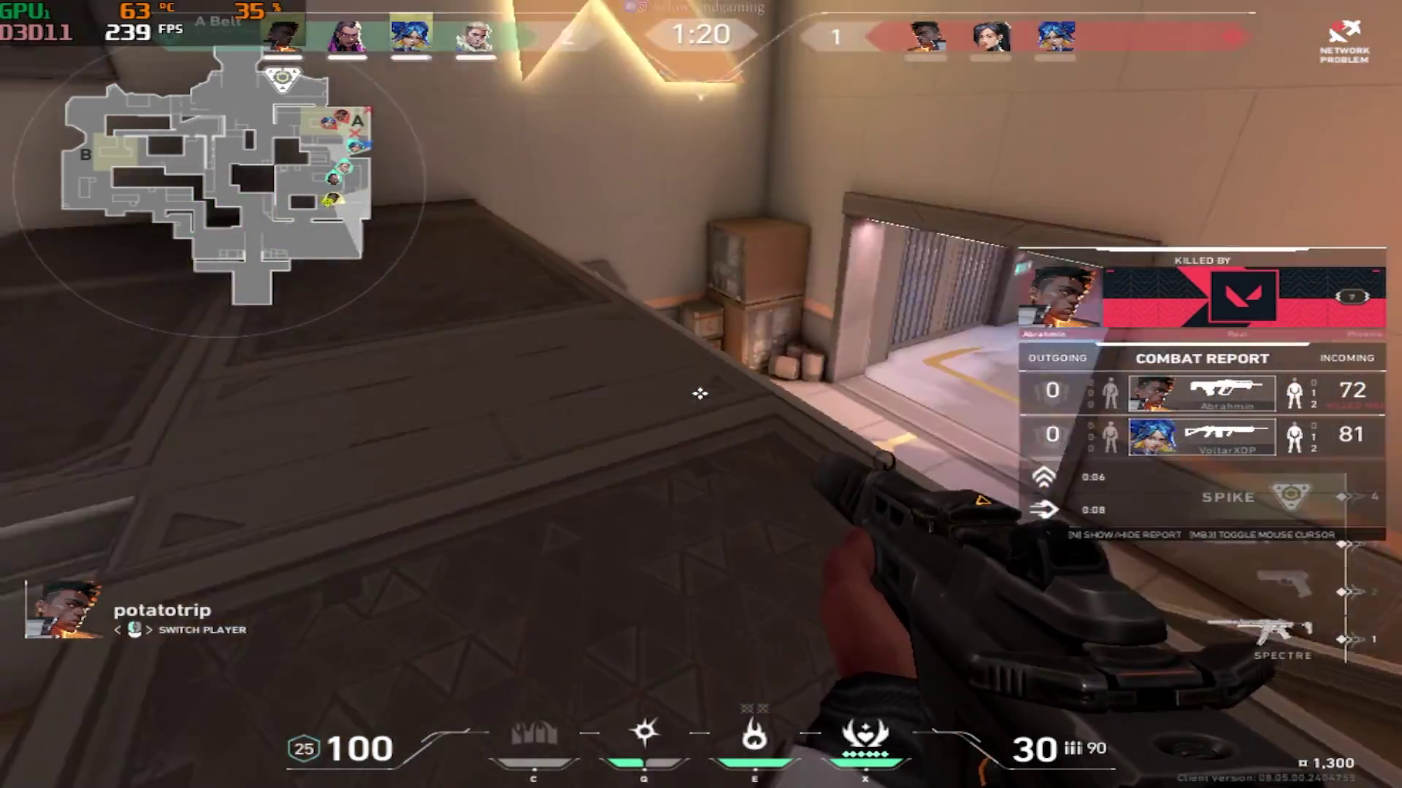
left_click(700, 393)
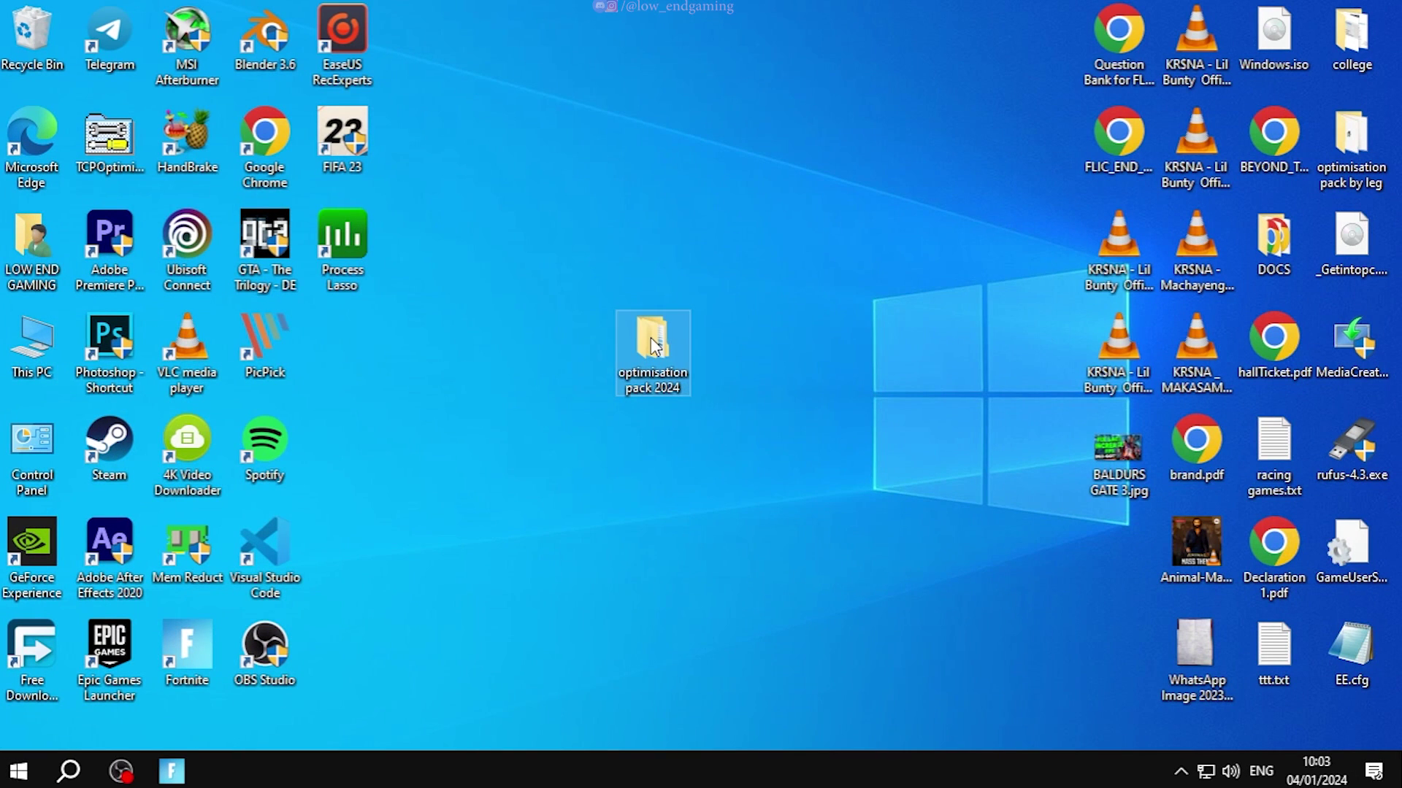
Step: Extract TimerResolution.zip in the timer resolution folder of the optimisation pack 2024 and open the extracted TimerResolution folder
double_click(655, 346)
double_click(932, 415)
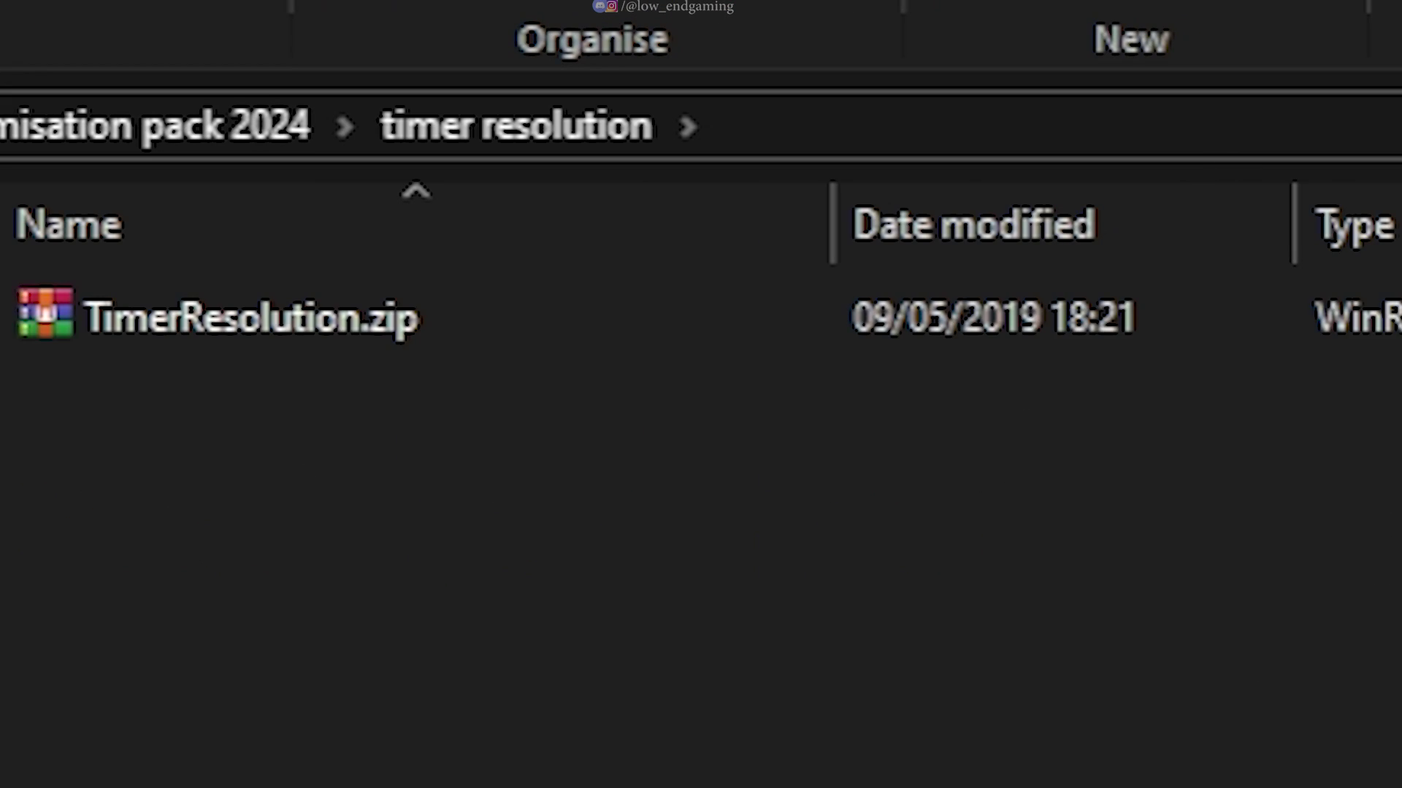
right_click(87, 304)
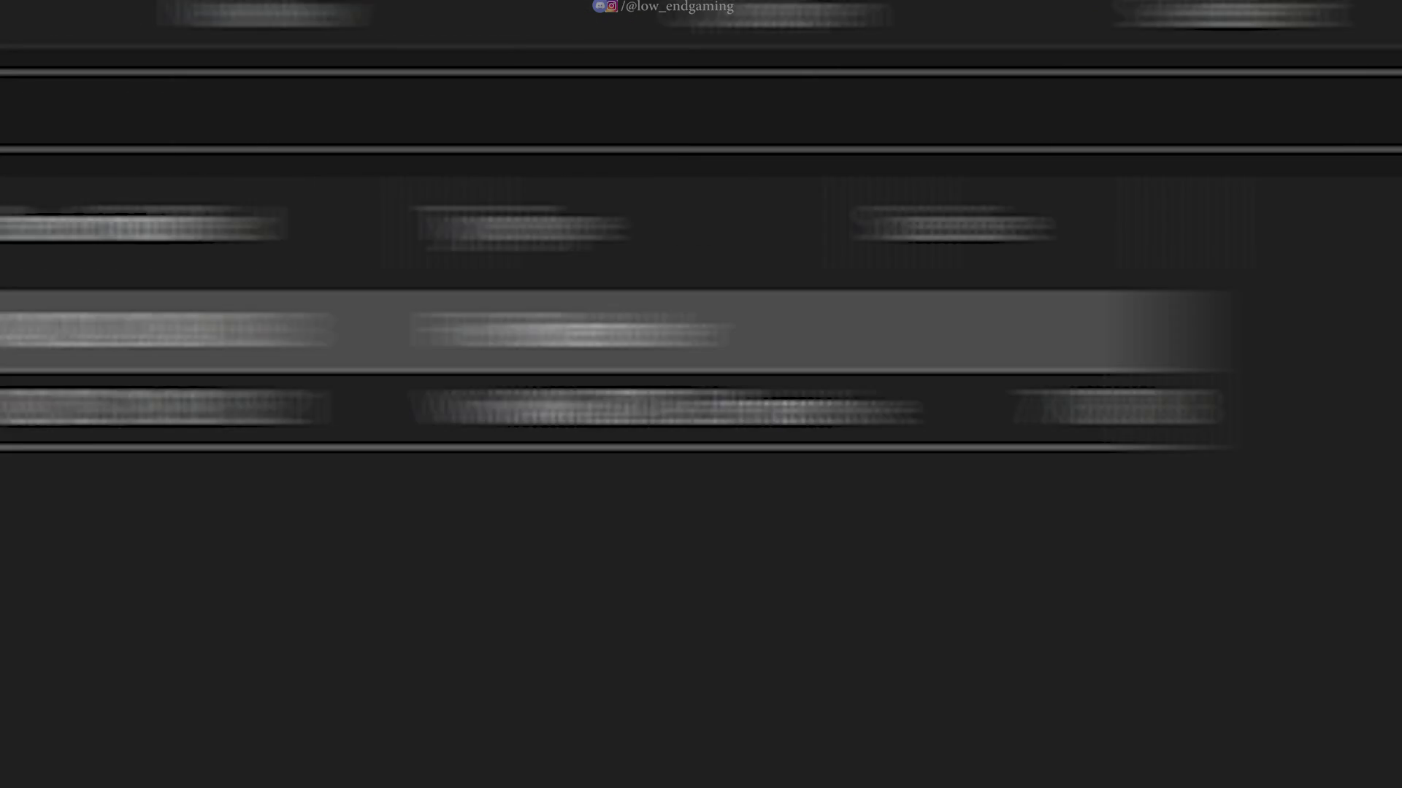
double_click(275, 358)
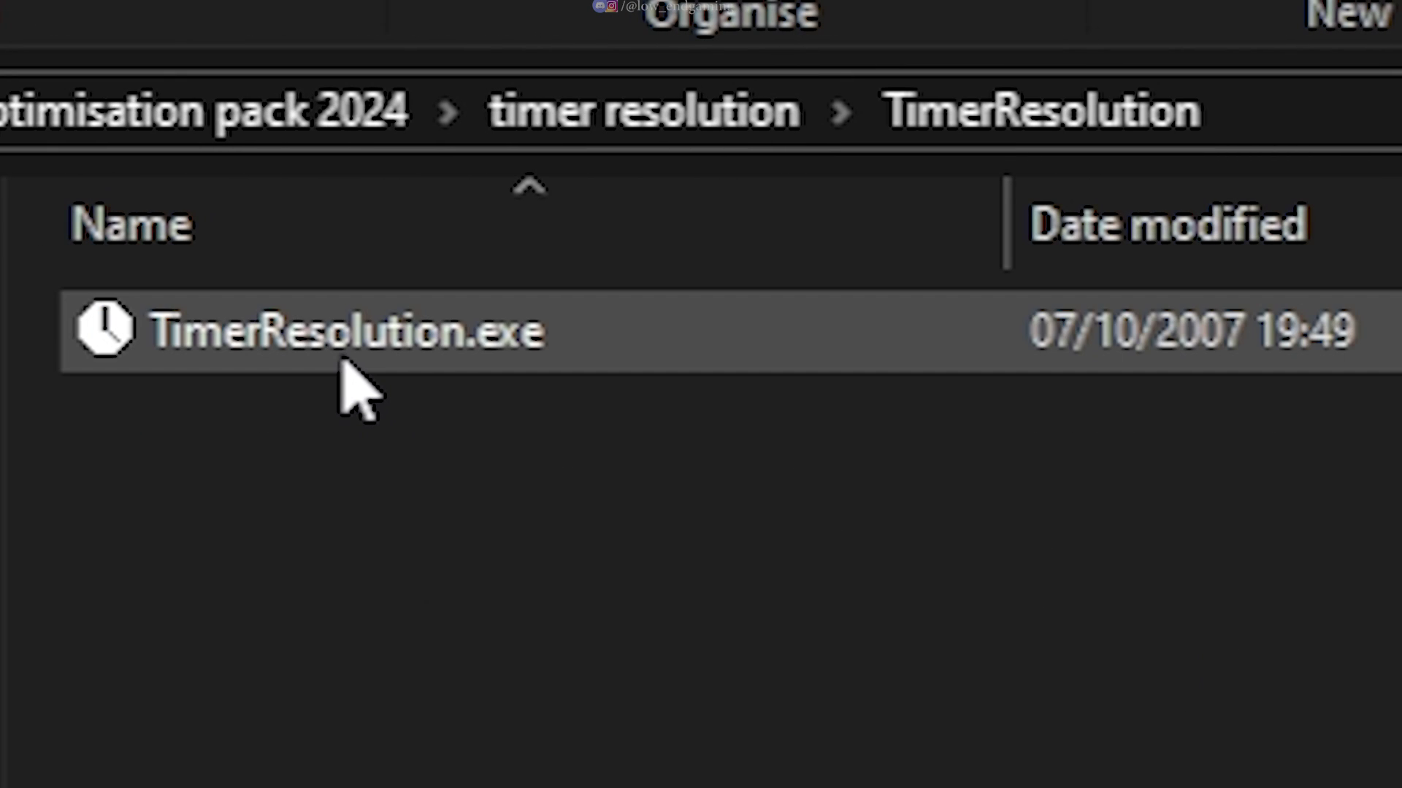
Step: Set TimerResolution.exe to run as an administrator and in compatibility mode for Windows Vista
left_click(342, 361)
right_click(341, 360)
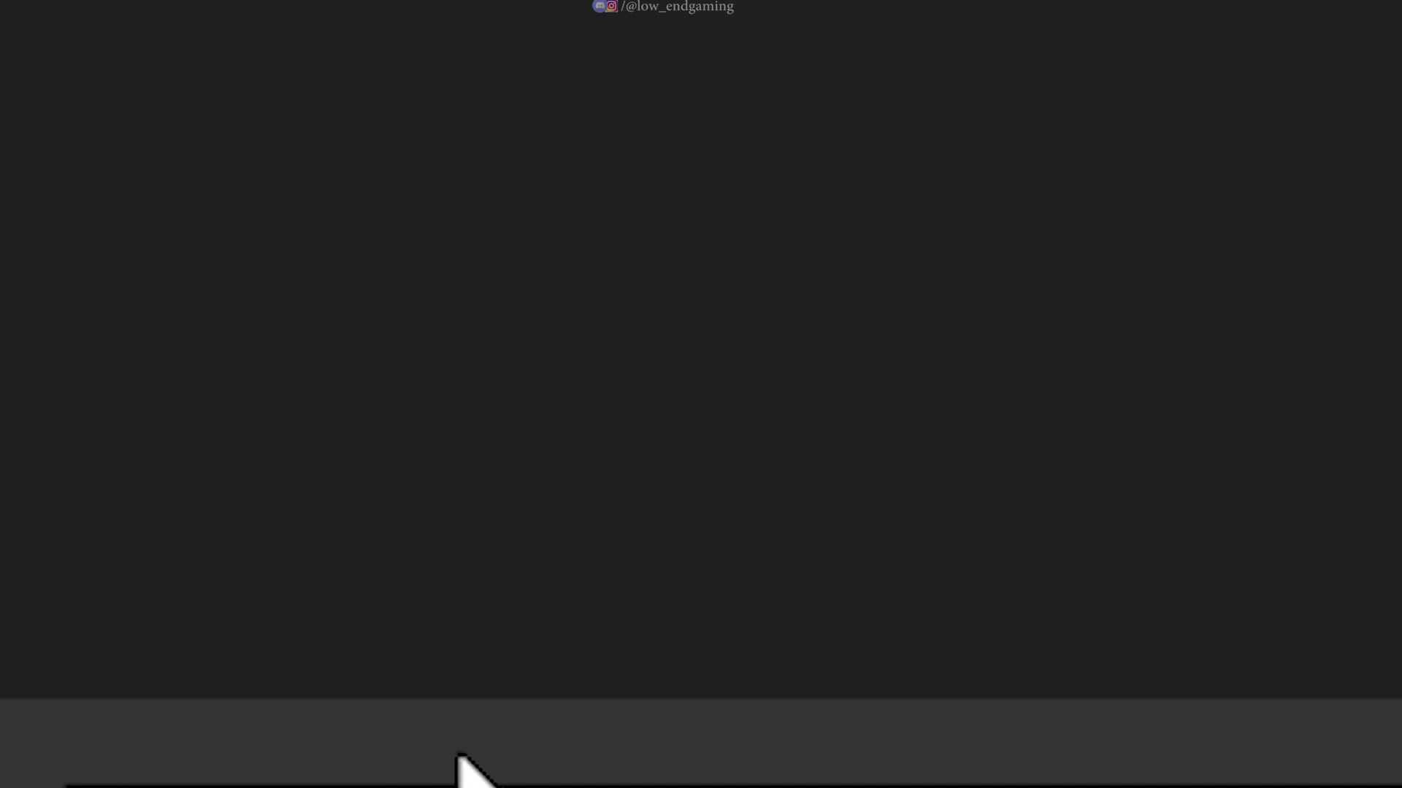
left_click(460, 767)
left_click(527, 139)
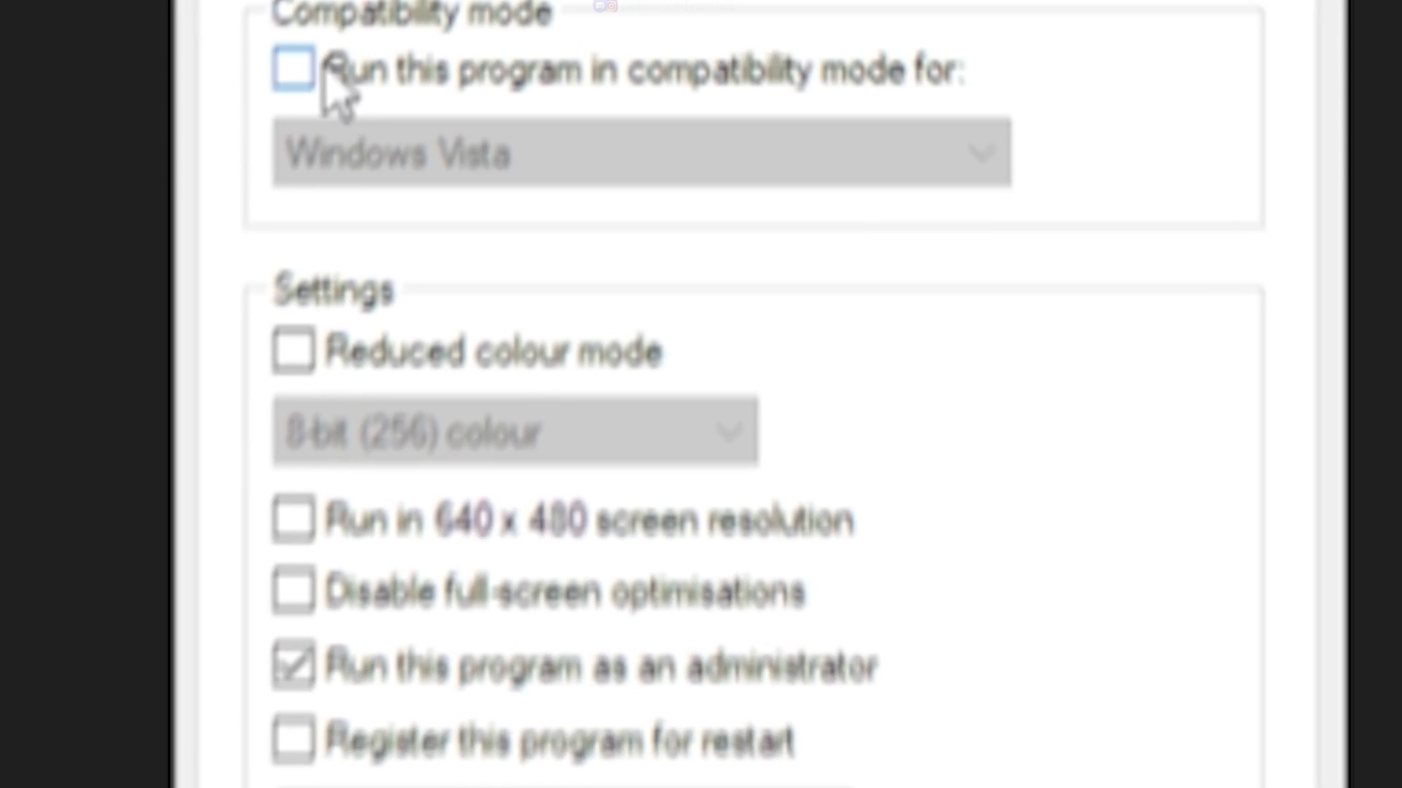
left_click(328, 82)
left_click(354, 392)
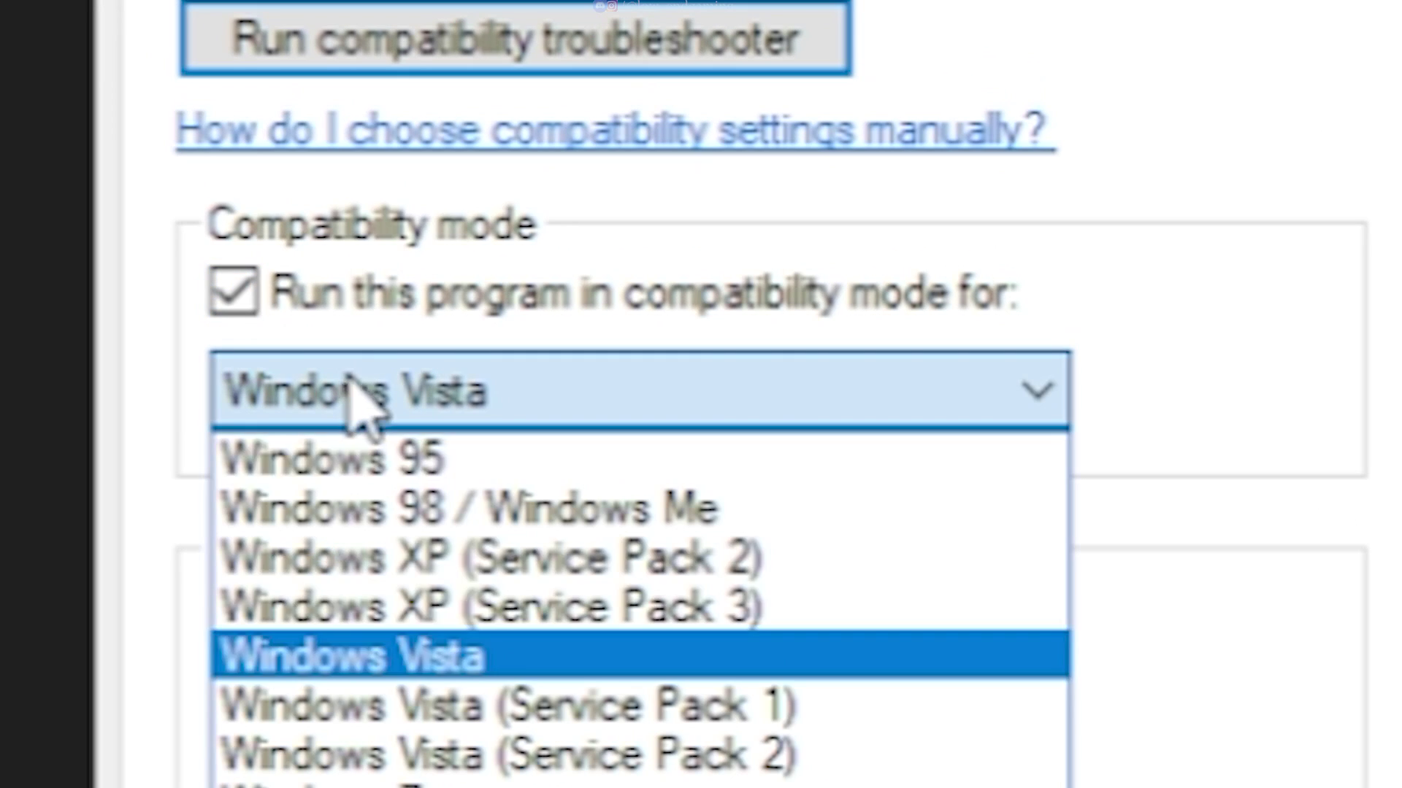
left_click(367, 657)
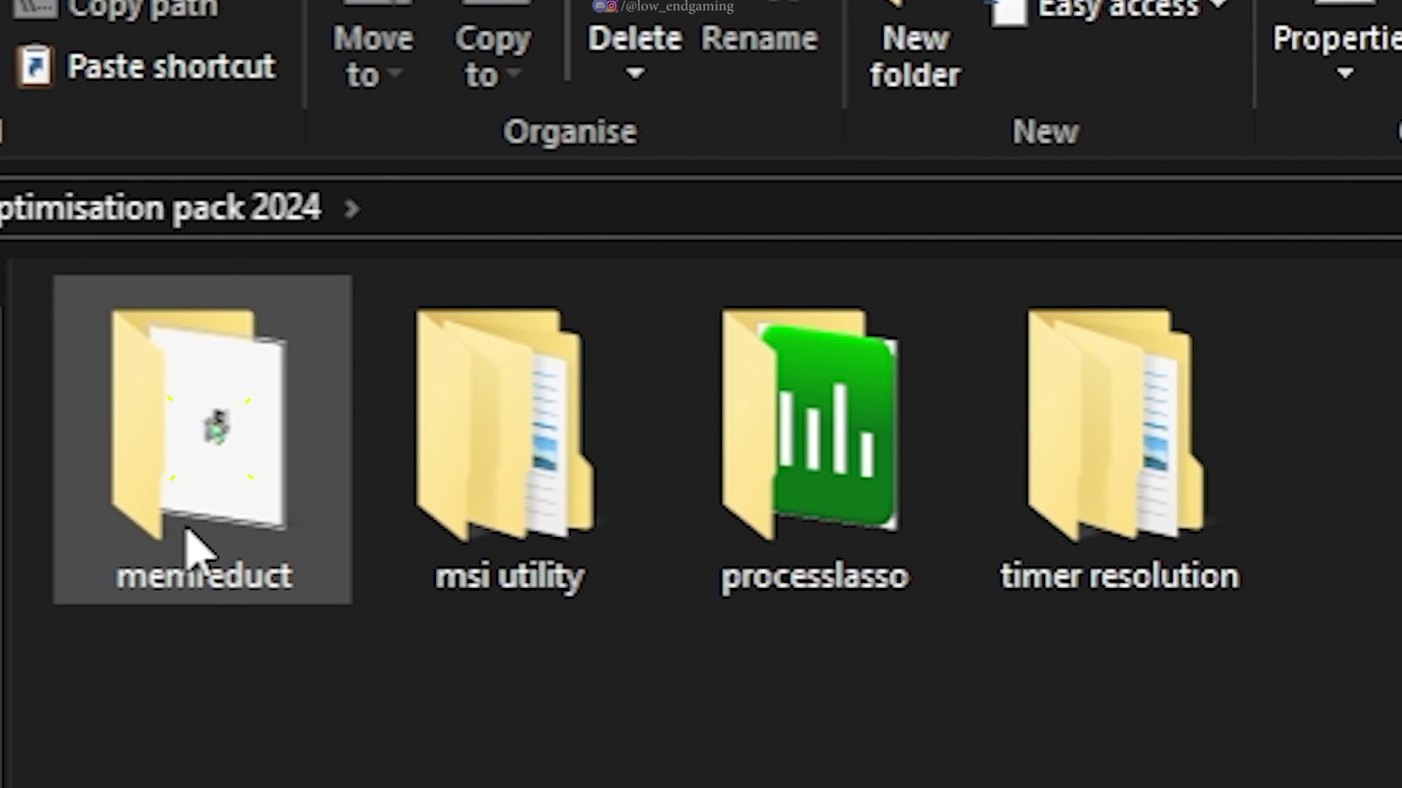
Step: Open the memreduct folder of the optimisation pack and set the Mem Reduct program to run as an administrator
double_click(194, 547)
left_click(334, 384)
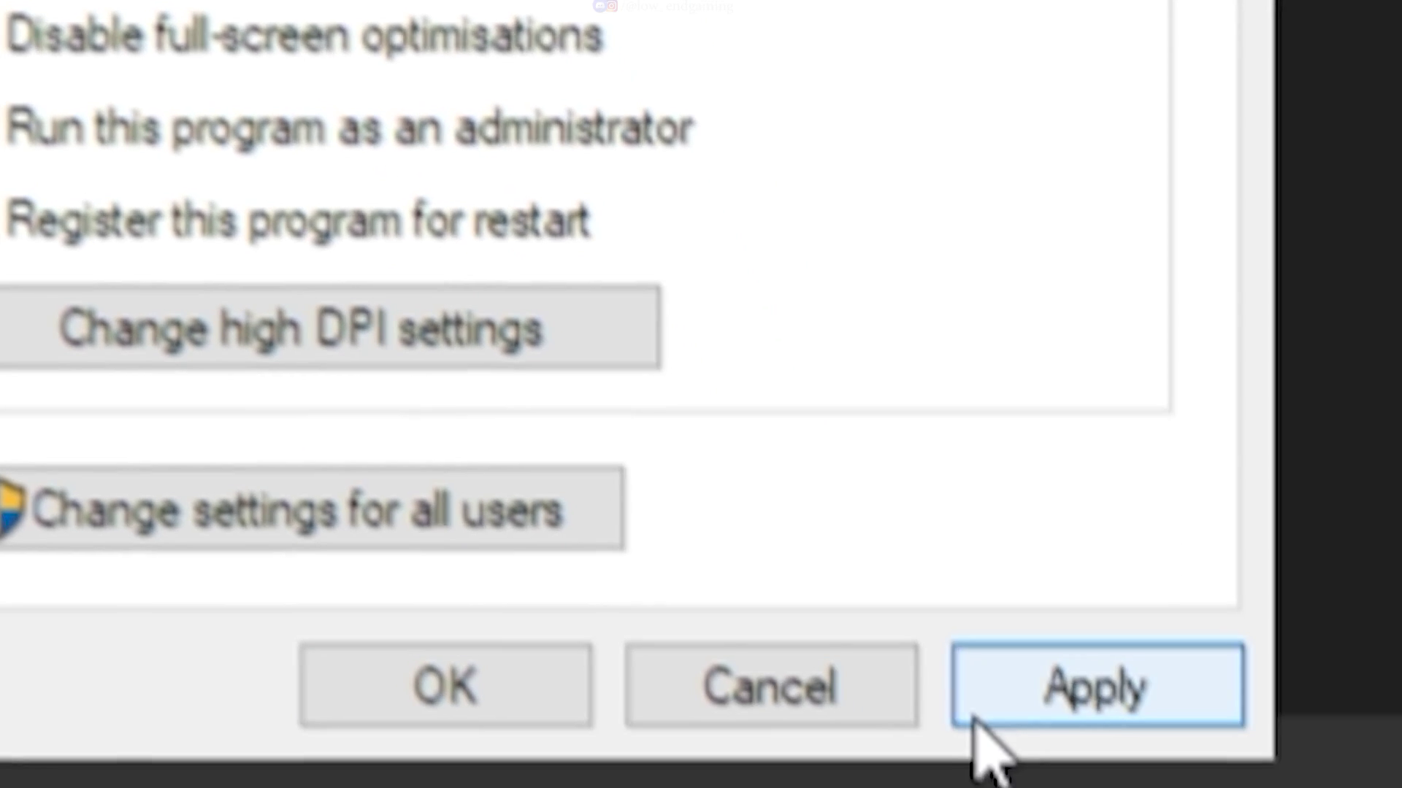
left_click(971, 719)
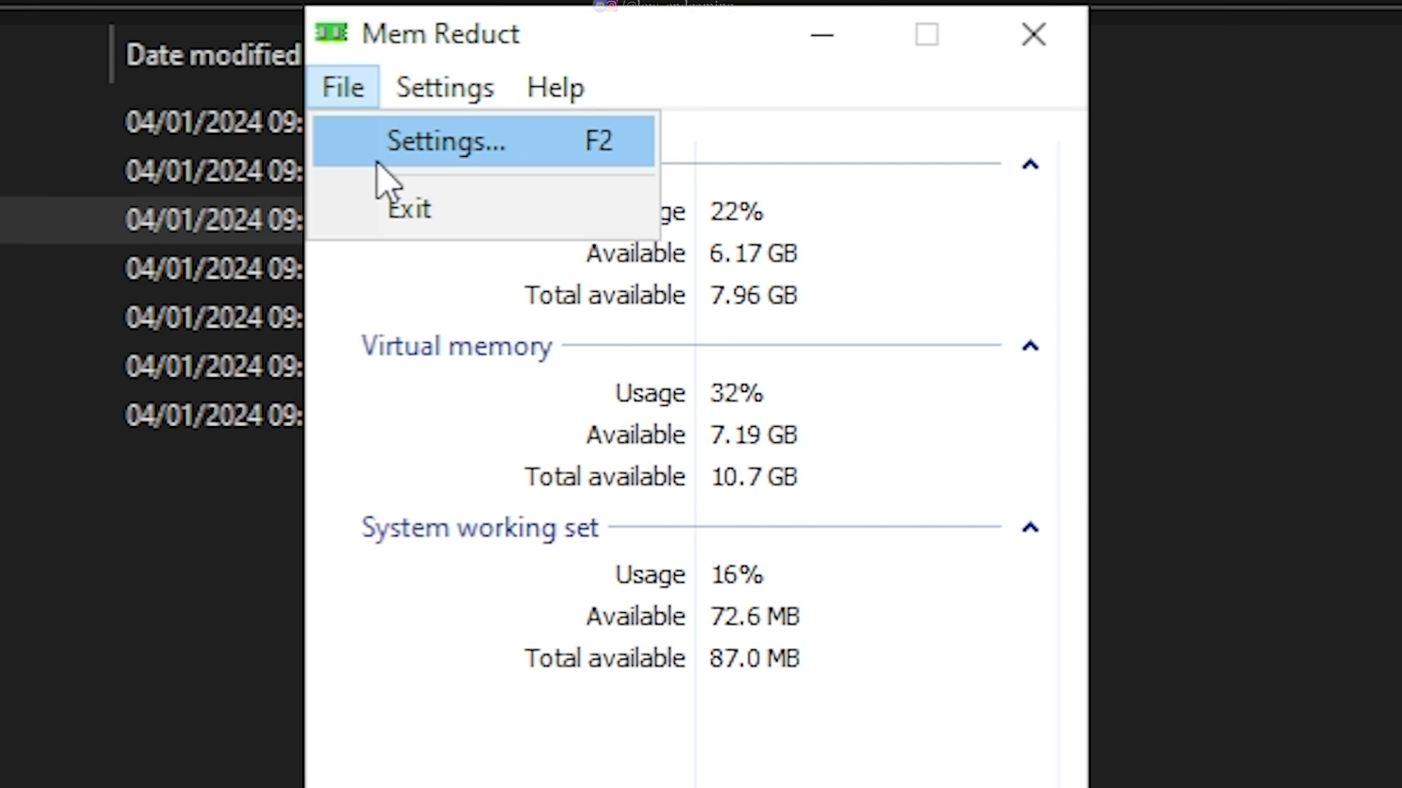
Step: Open Mem Reduct's settings and review the General and Memory cleaning options
left_click(380, 157)
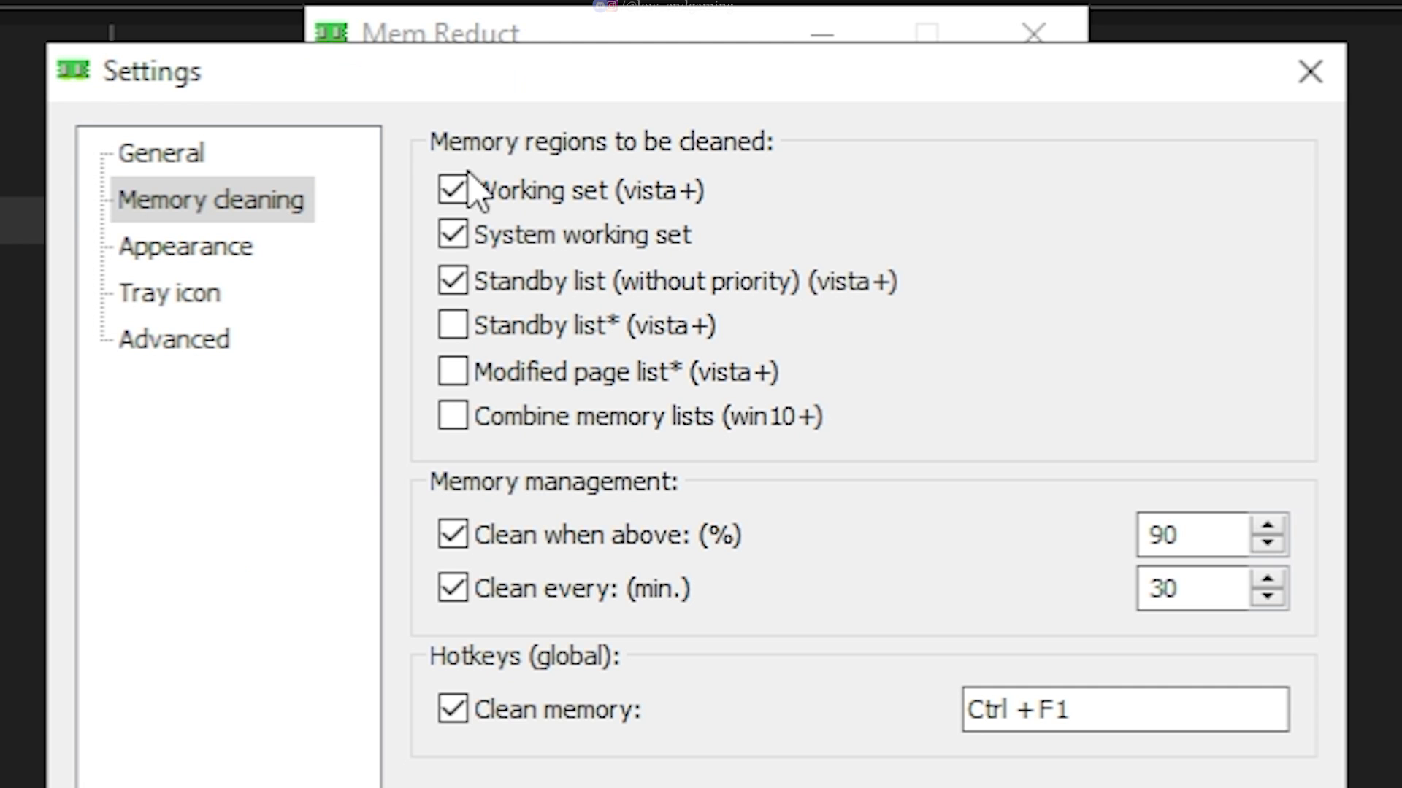
left_click(186, 165)
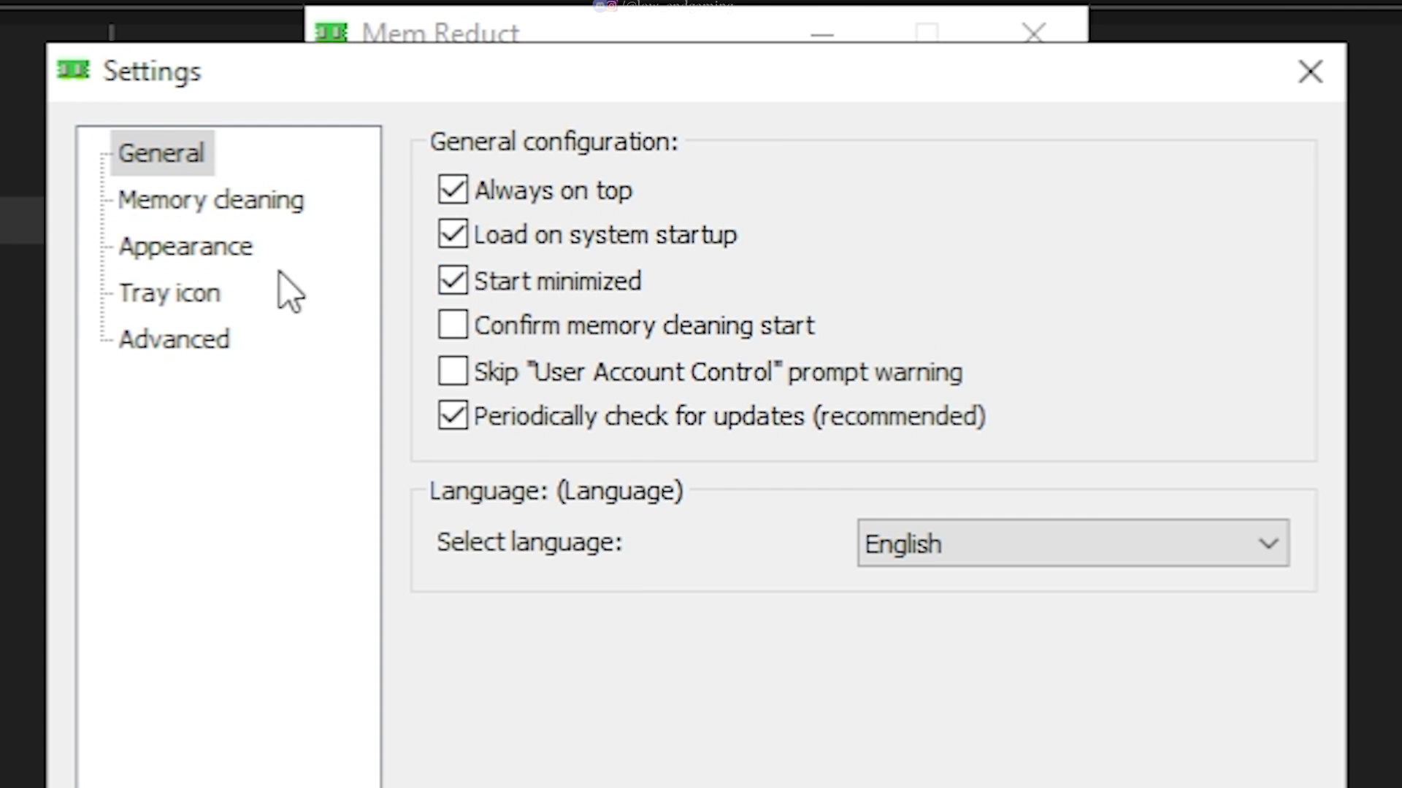
left_click(193, 204)
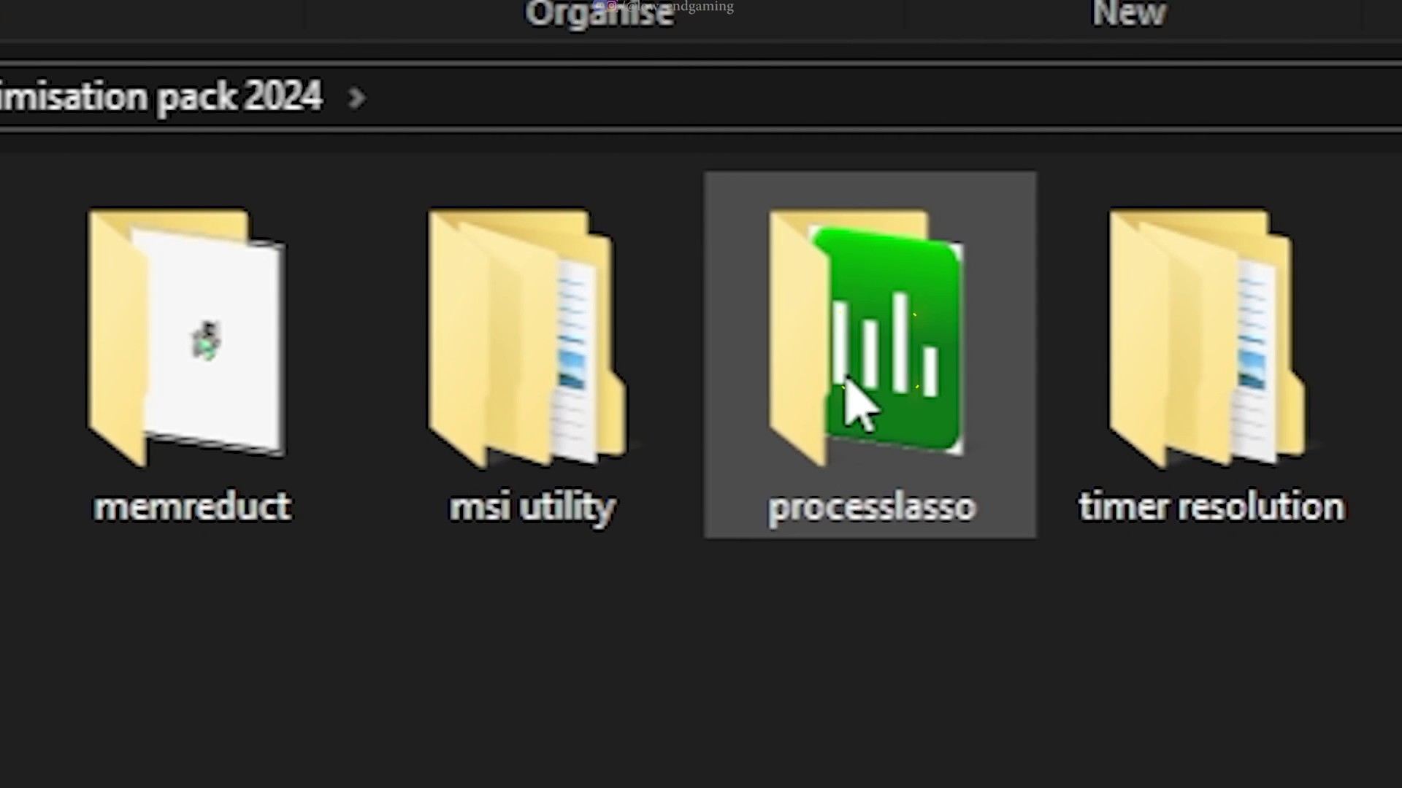
Step: Install Process Lasso from processlassosetup64.exe in English with the default components
double_click(839, 378)
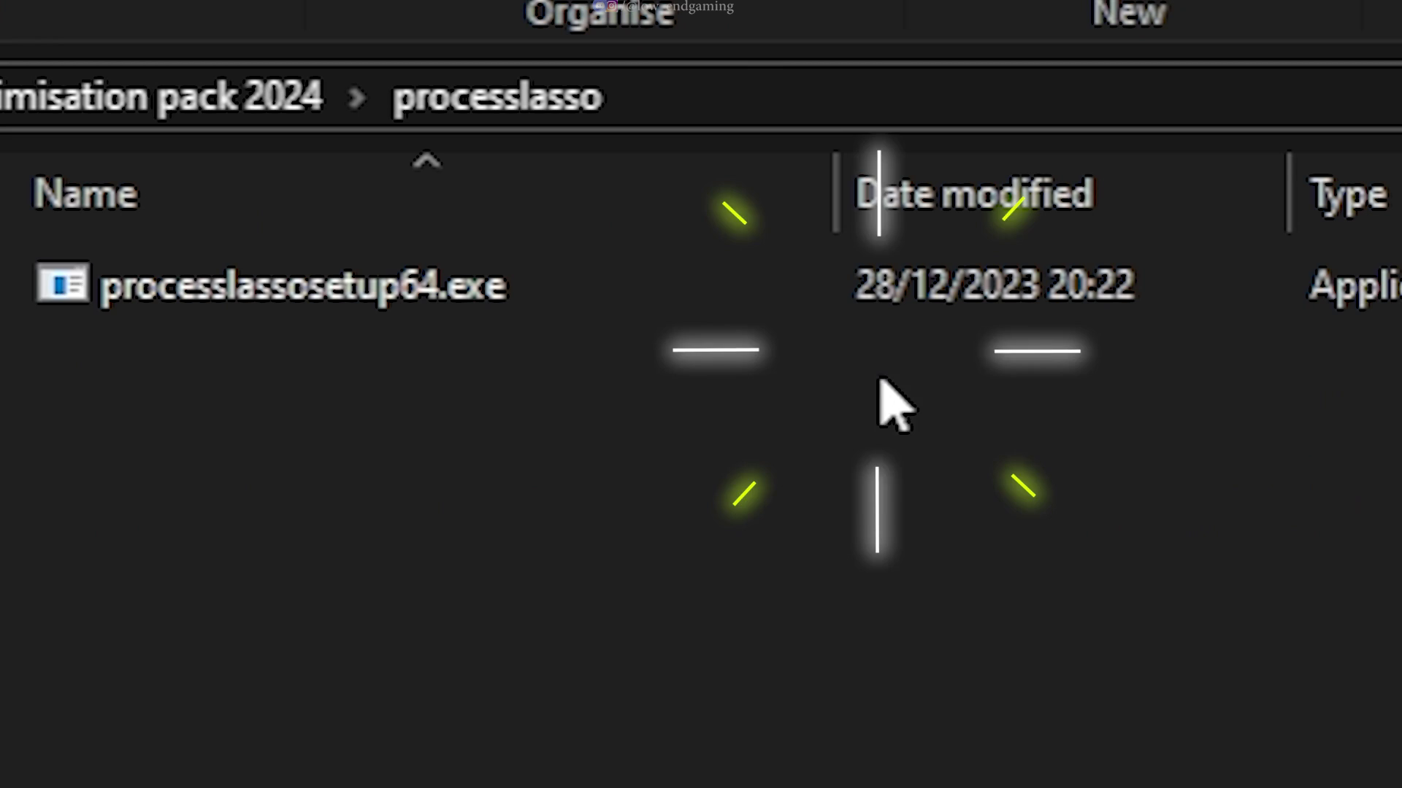
double_click(369, 307)
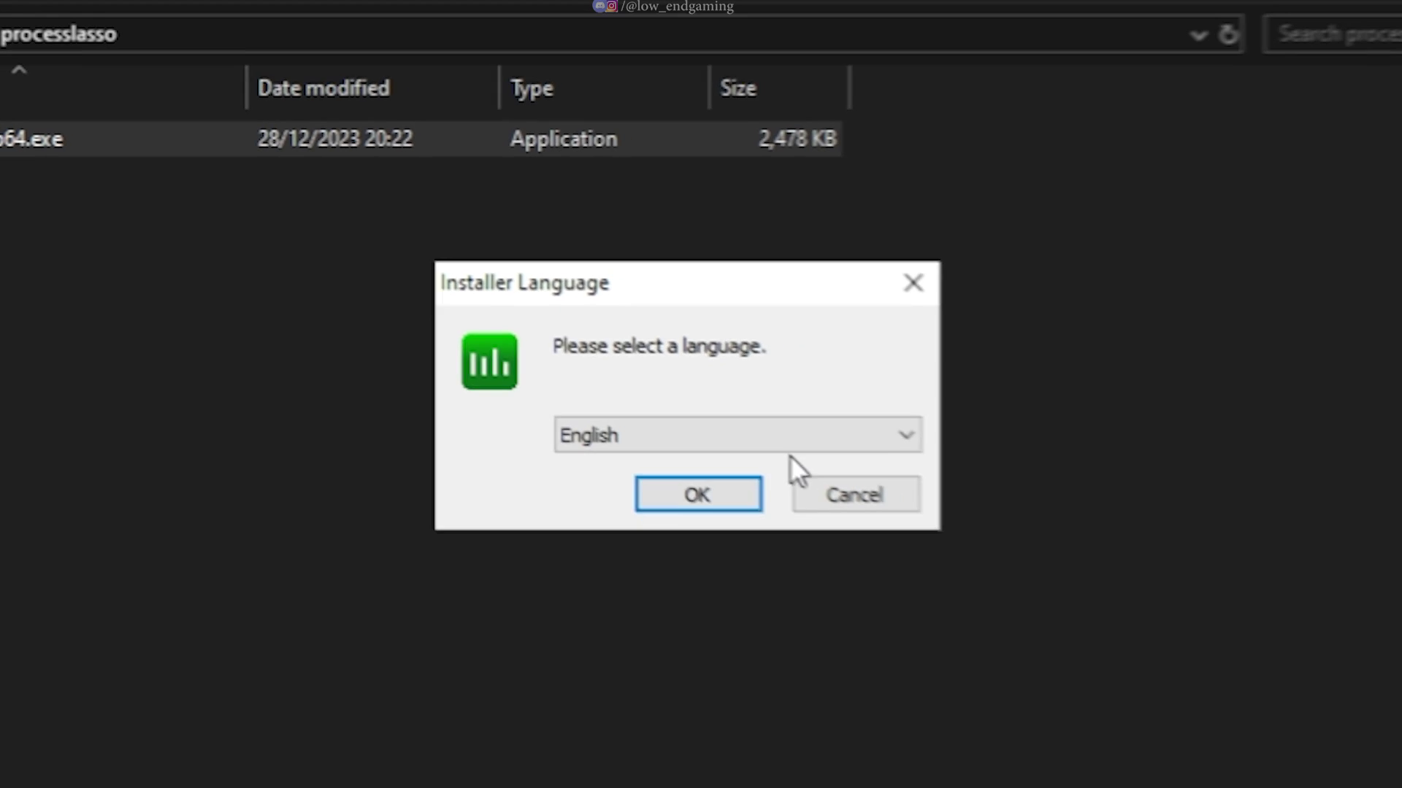
left_click(736, 483)
left_click(884, 684)
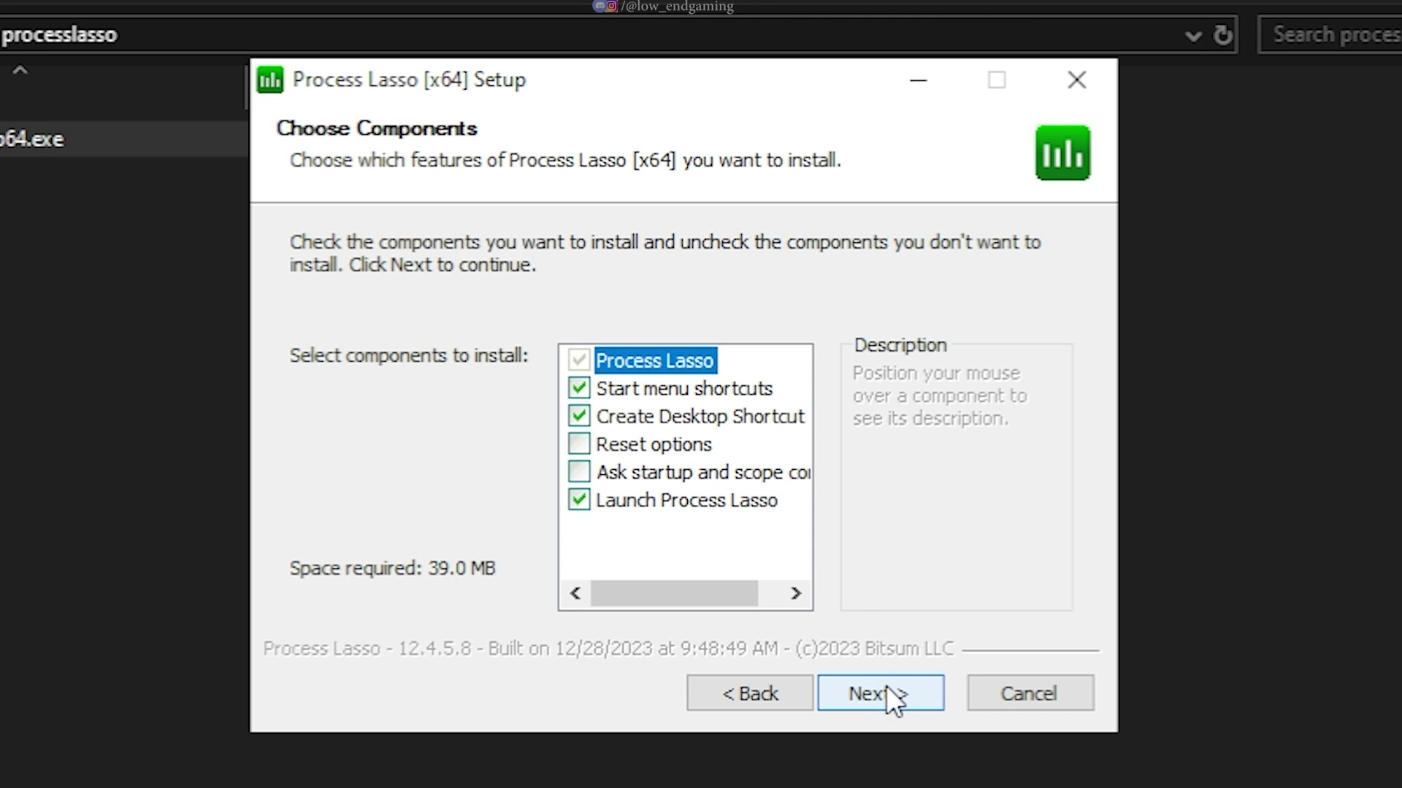
left_click(914, 700)
left_click(914, 699)
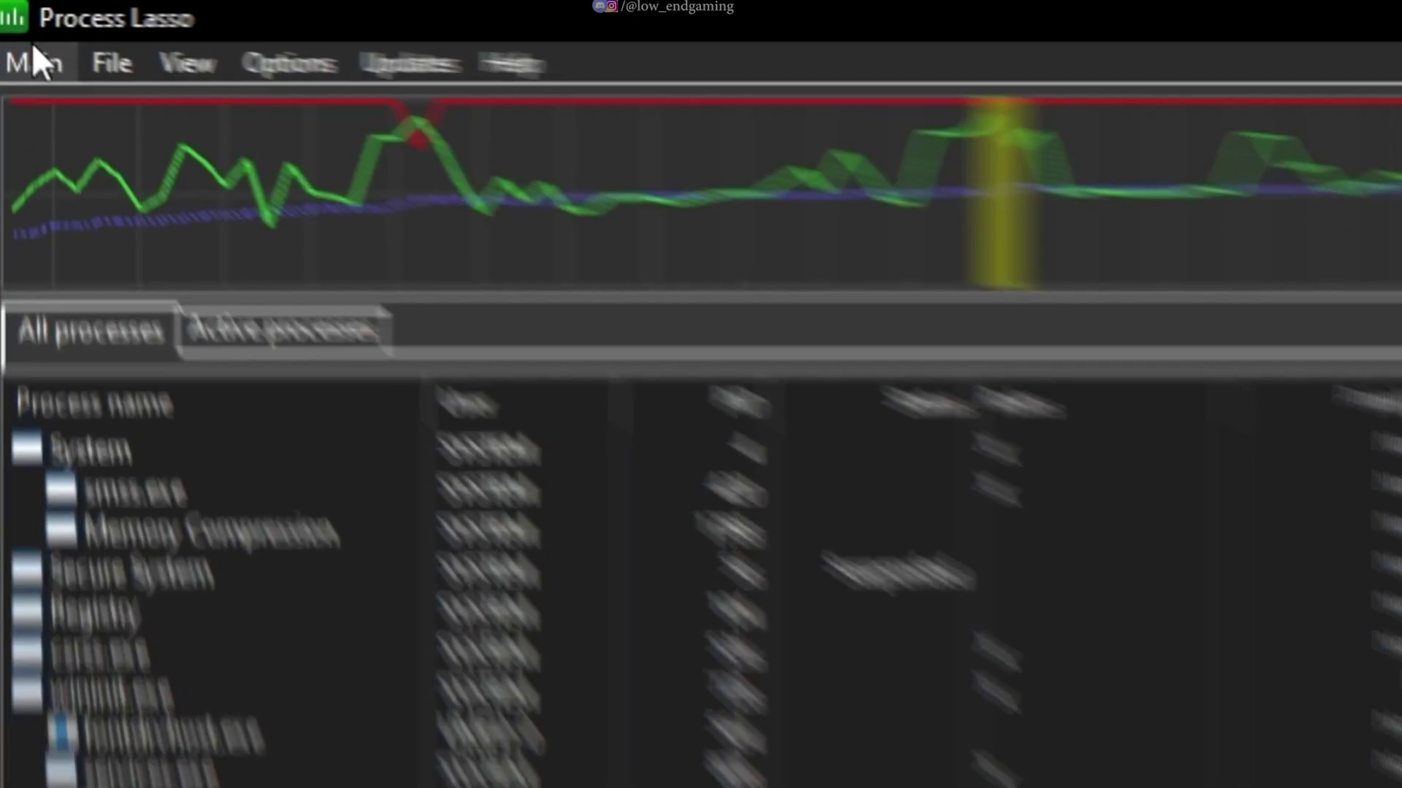
Step: Enable Performance Mode in Process Lasso and show the active processes
left_click(32, 57)
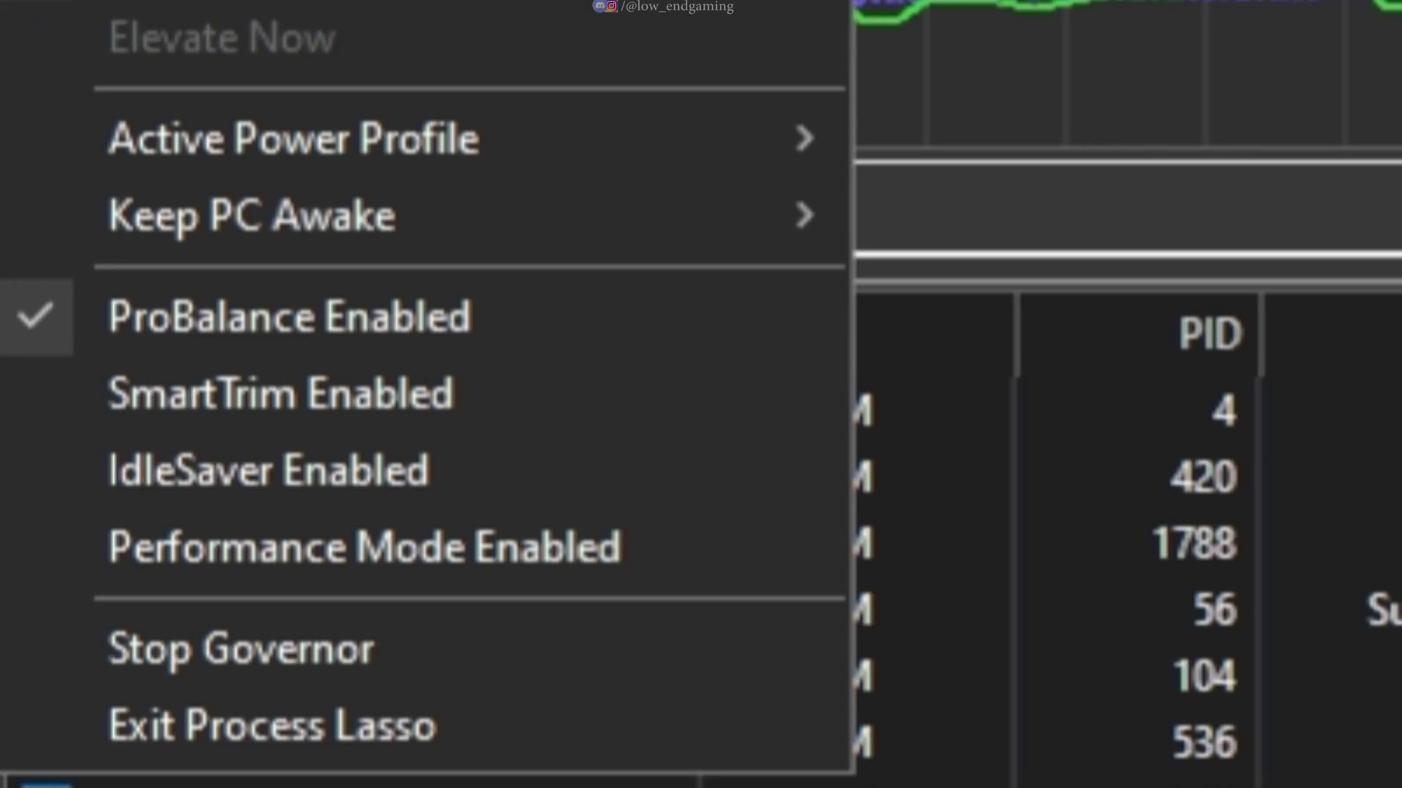
left_click(141, 511)
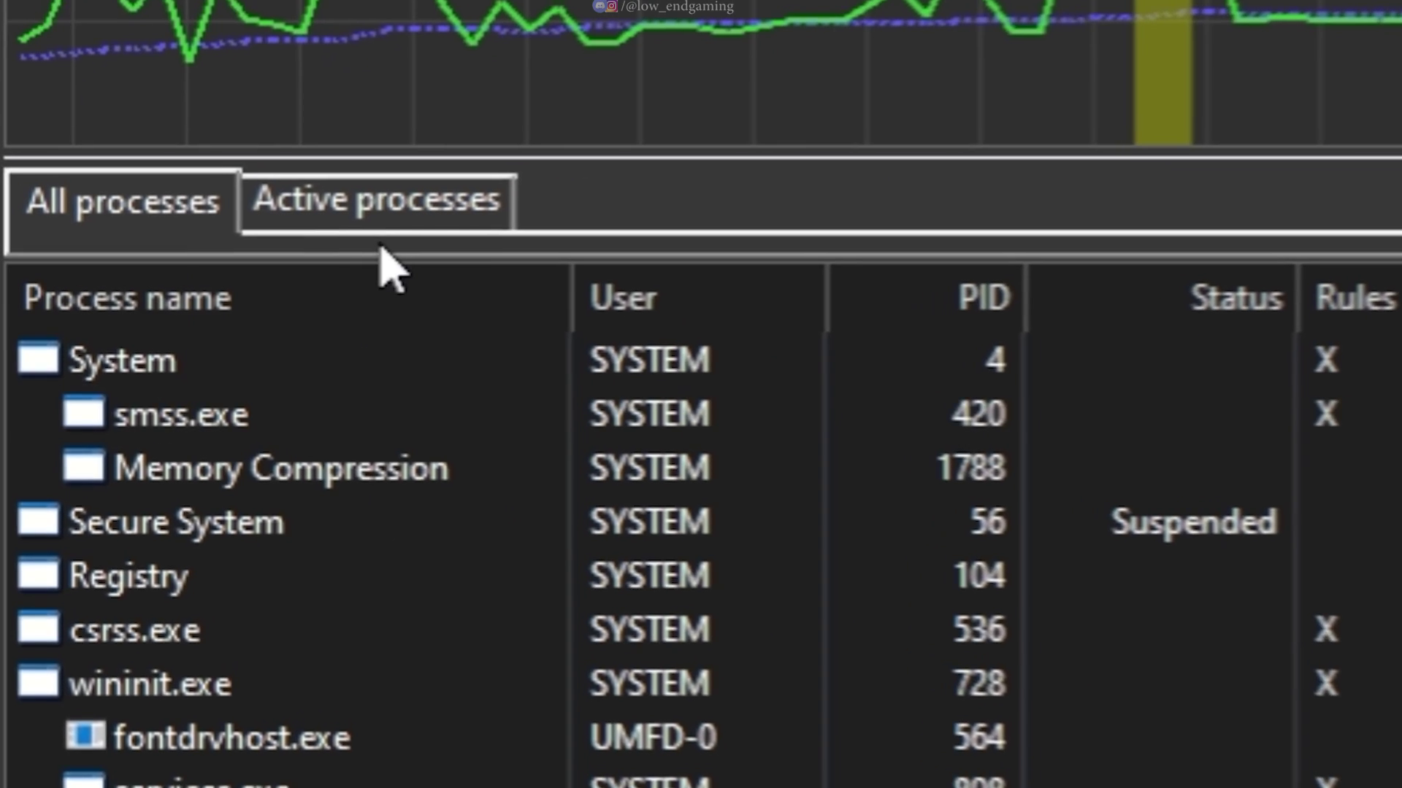
left_click(357, 219)
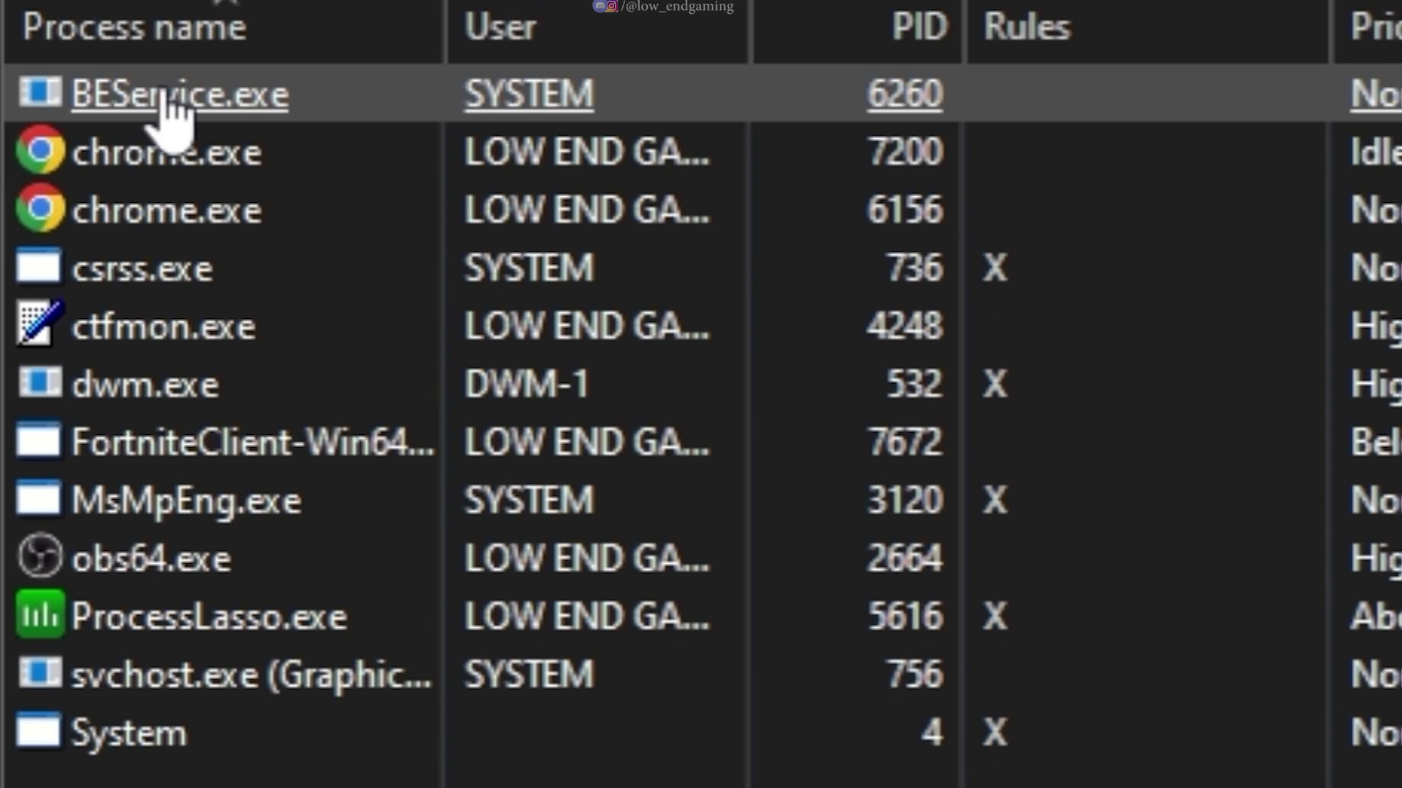
Step: Set the CPU priority of the FortniteClient process to always High and check its permanent CPU affinity options
right_click(232, 496)
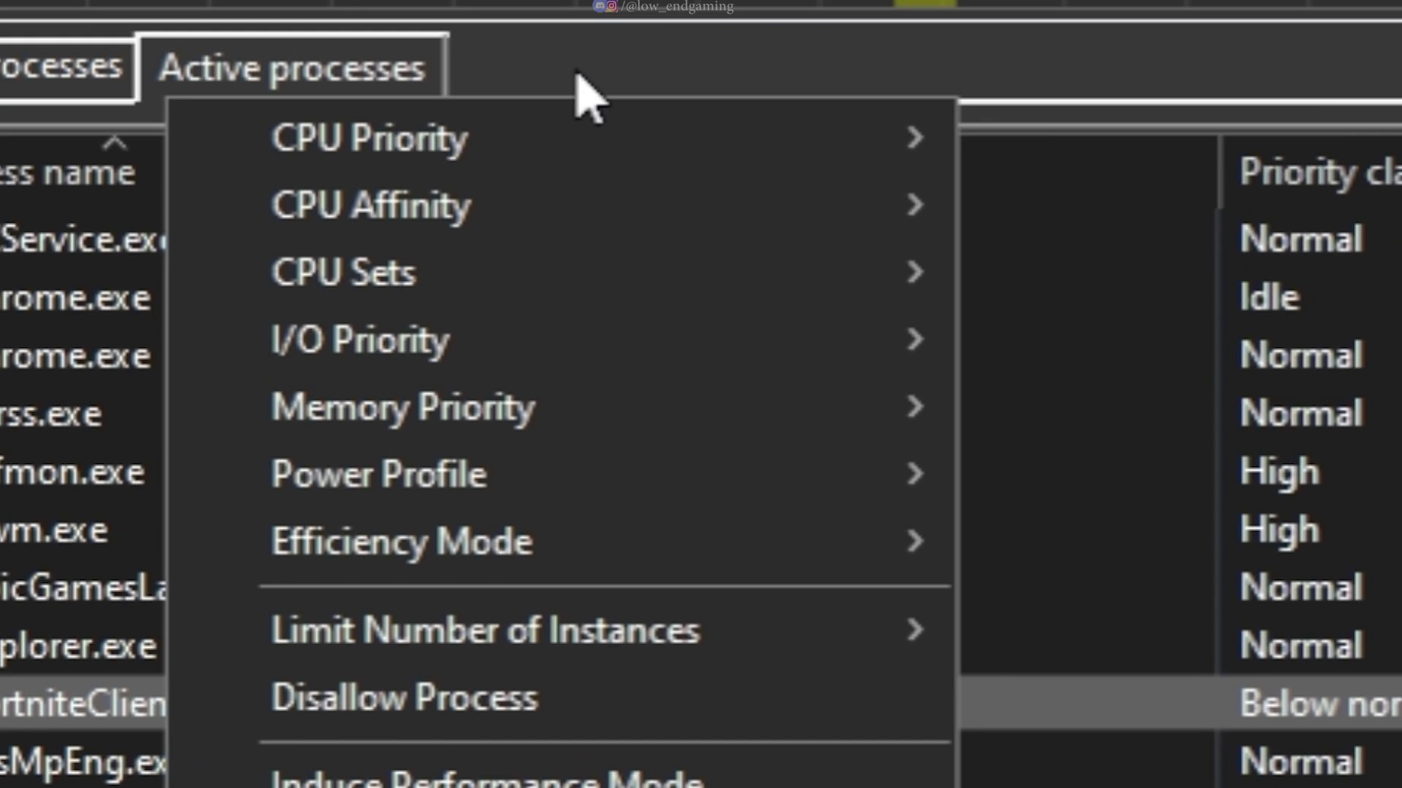
mouse_move(431, 142)
mouse_move(327, 230)
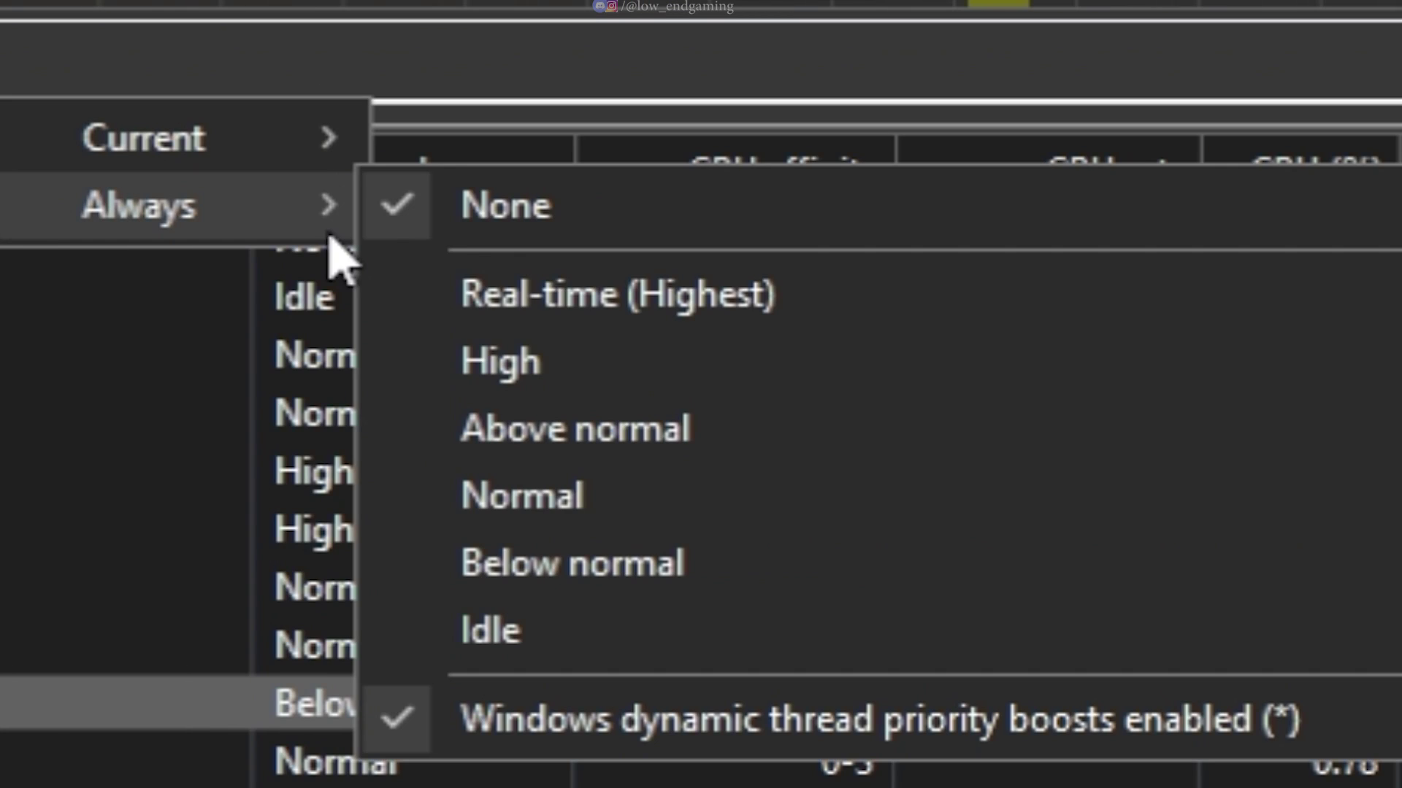
left_click(589, 357)
right_click(76, 387)
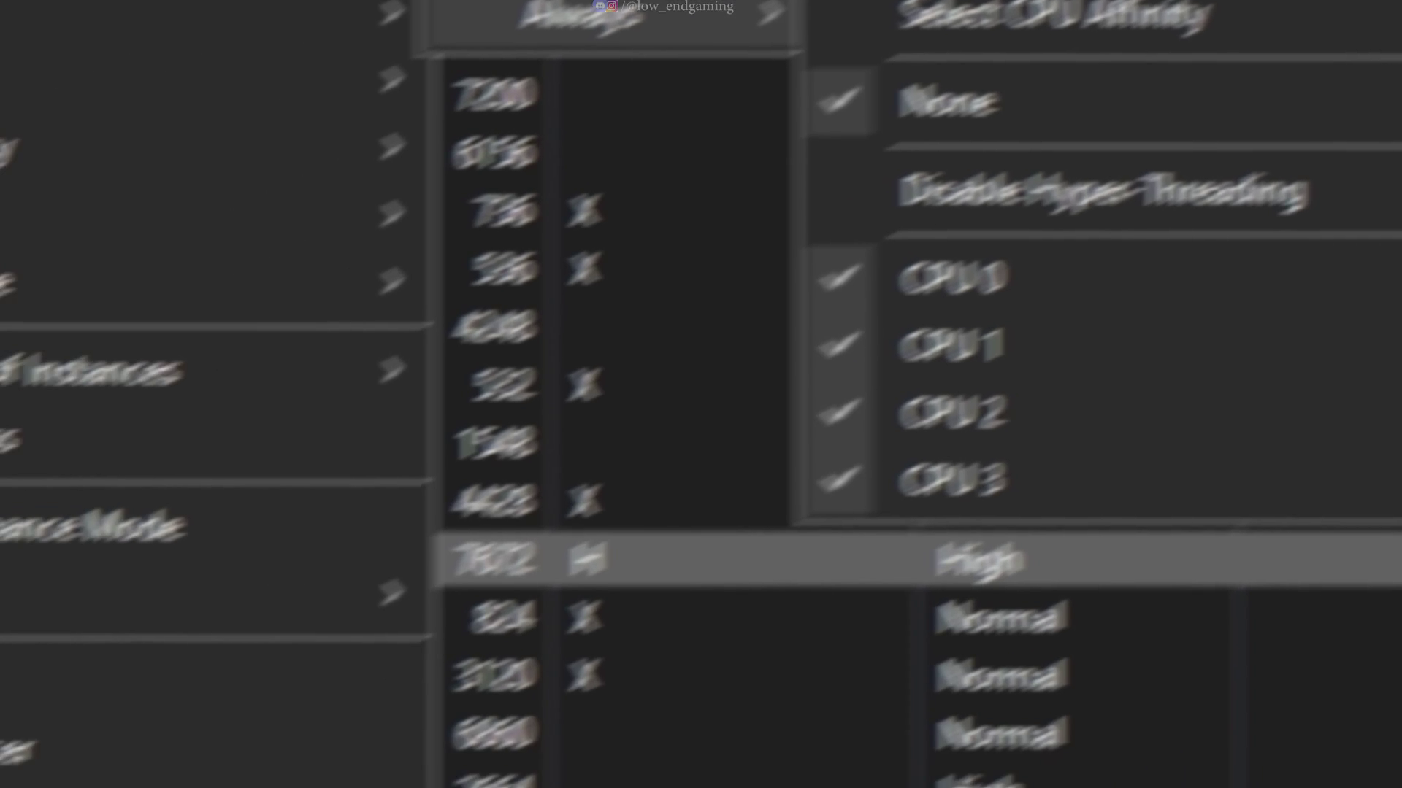
left_click(964, 763)
Step: Set the I/O priority of the FortniteClient process to always High
right_click(109, 361)
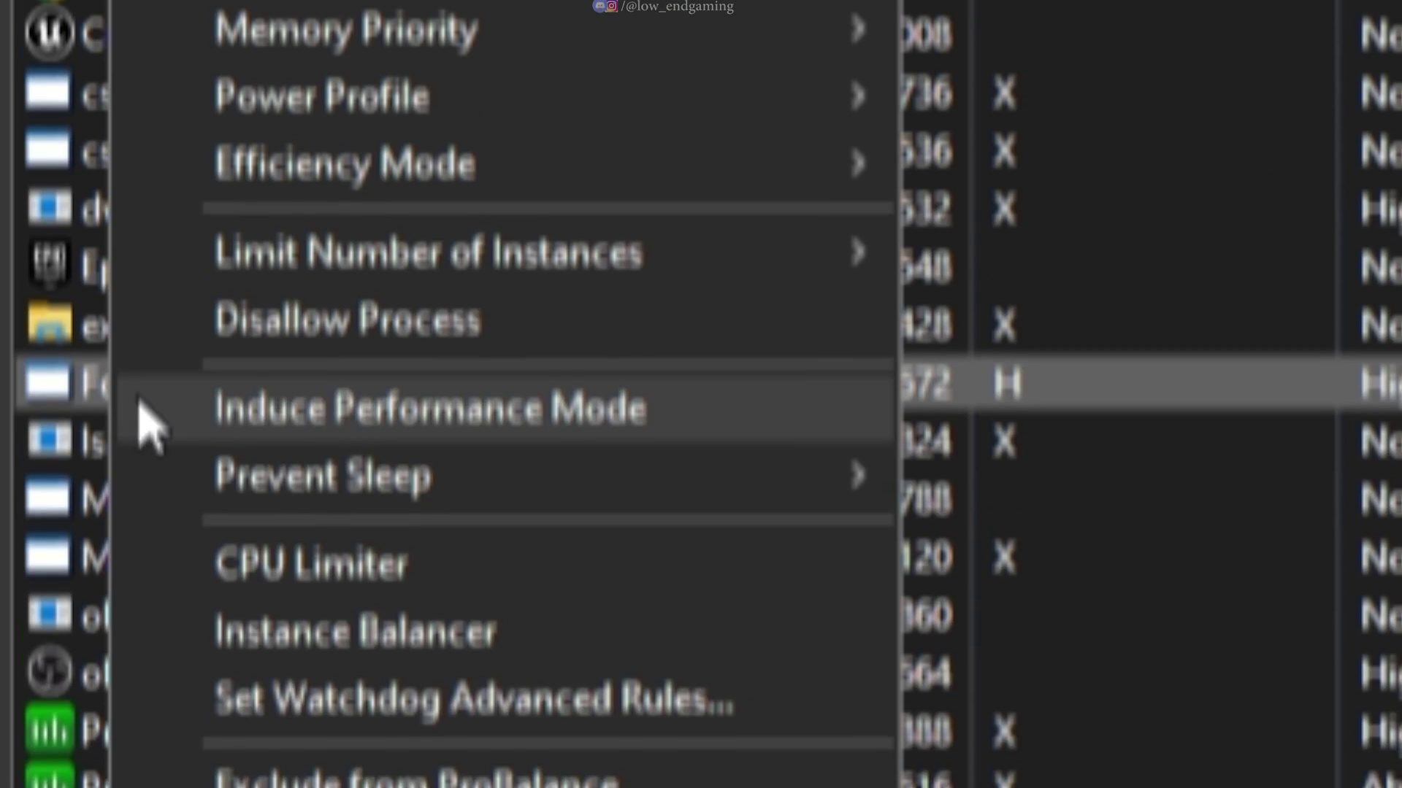
mouse_move(337, 640)
mouse_move(463, 354)
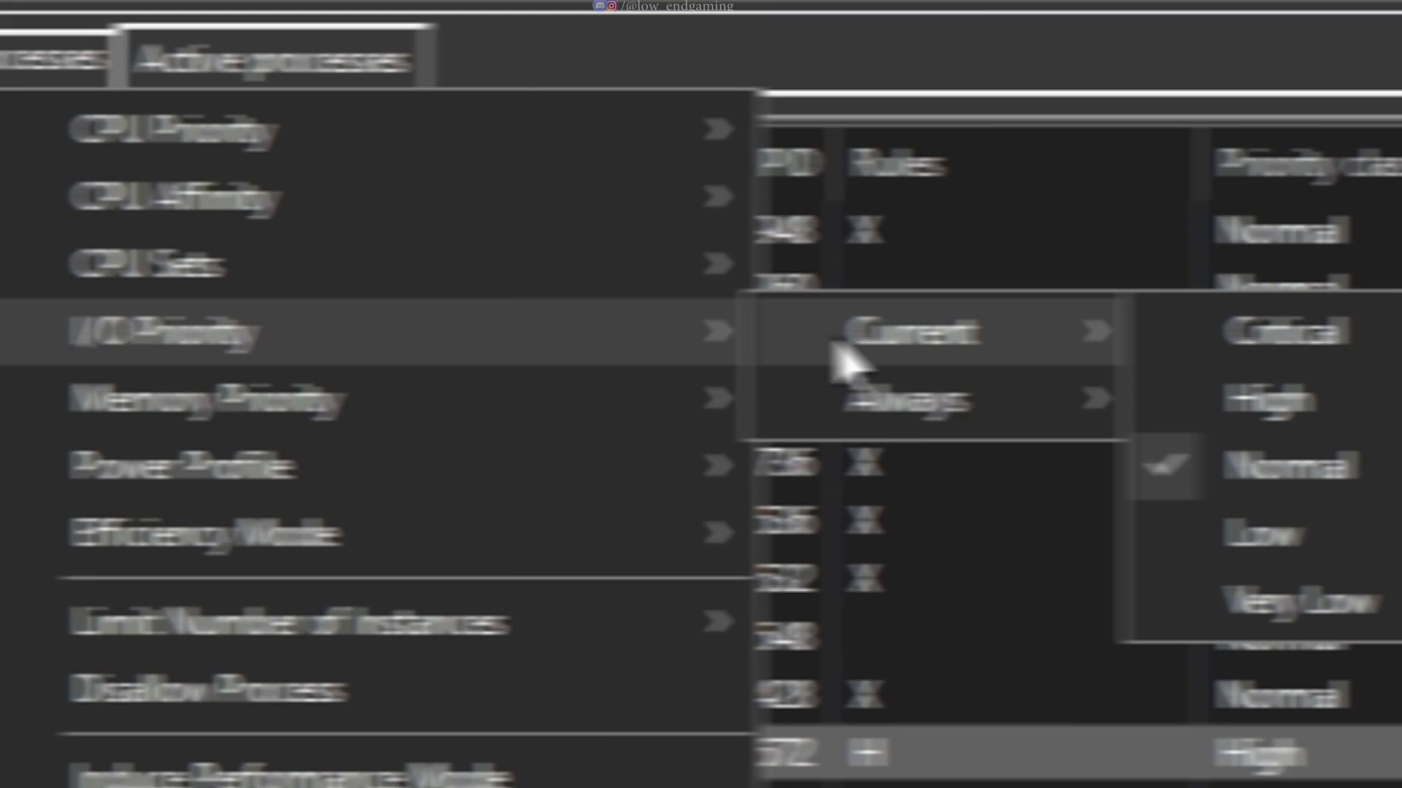
mouse_move(1104, 407)
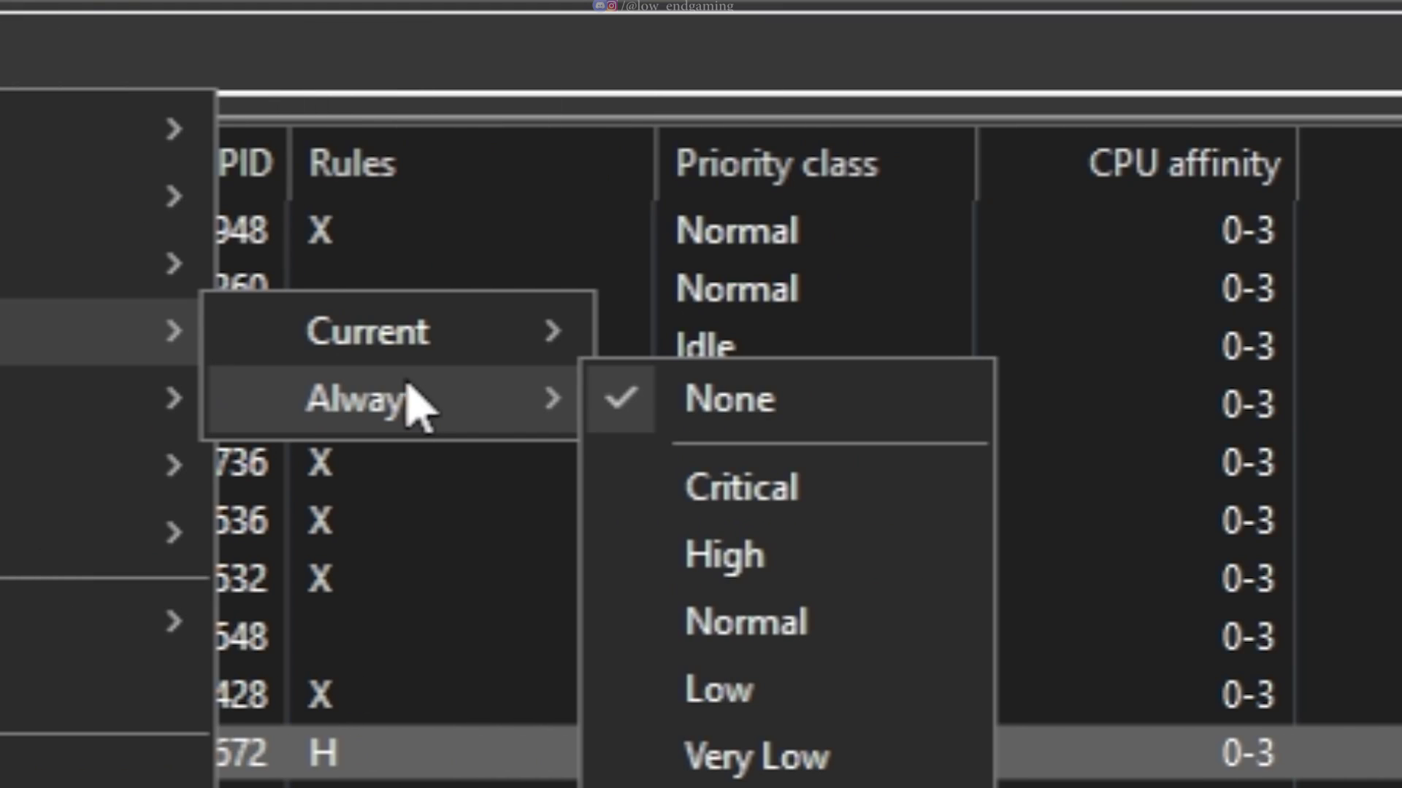
left_click(722, 581)
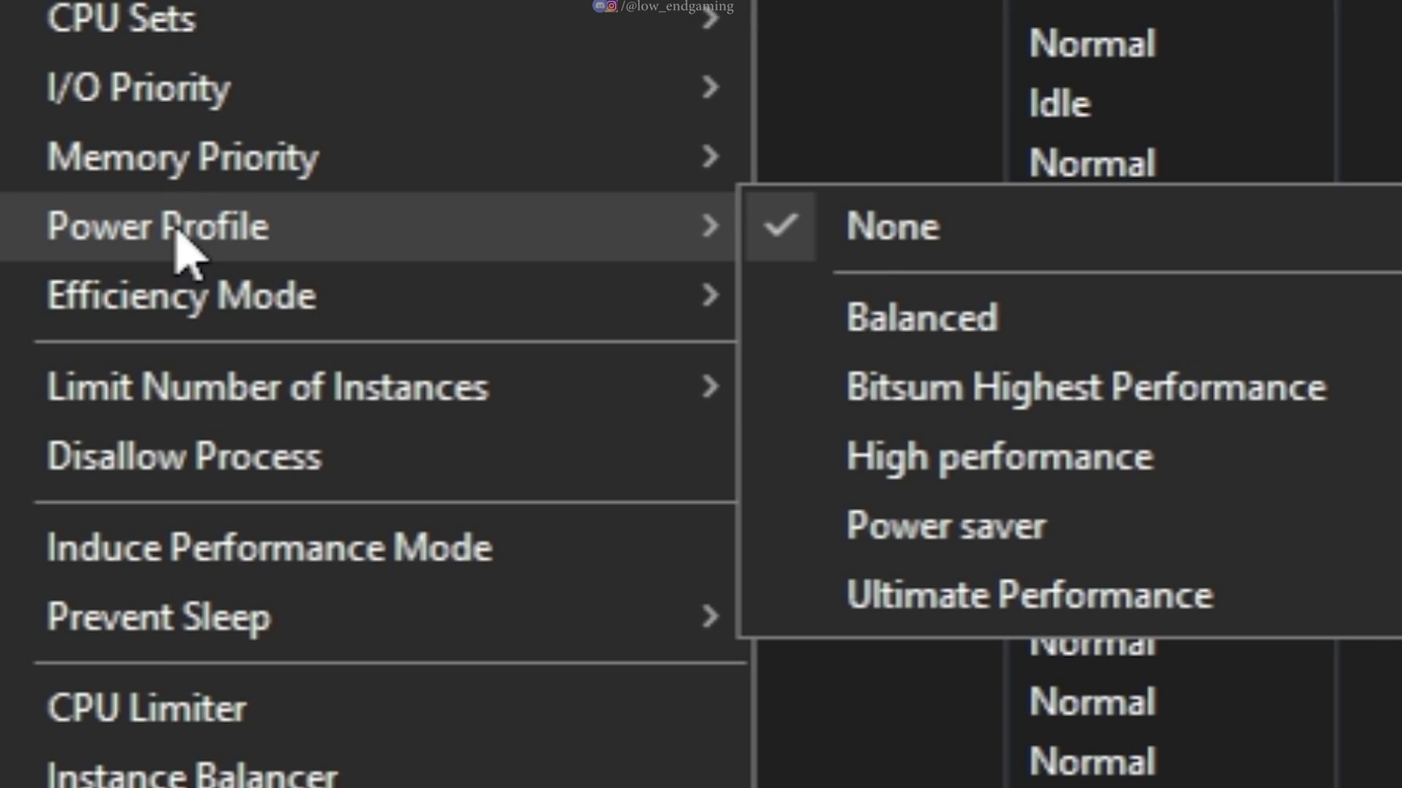
Step: Assign the Bitsum Highest Performance power profile to the FortniteClient process and enable Induce Performance Mode for it
left_click(971, 391)
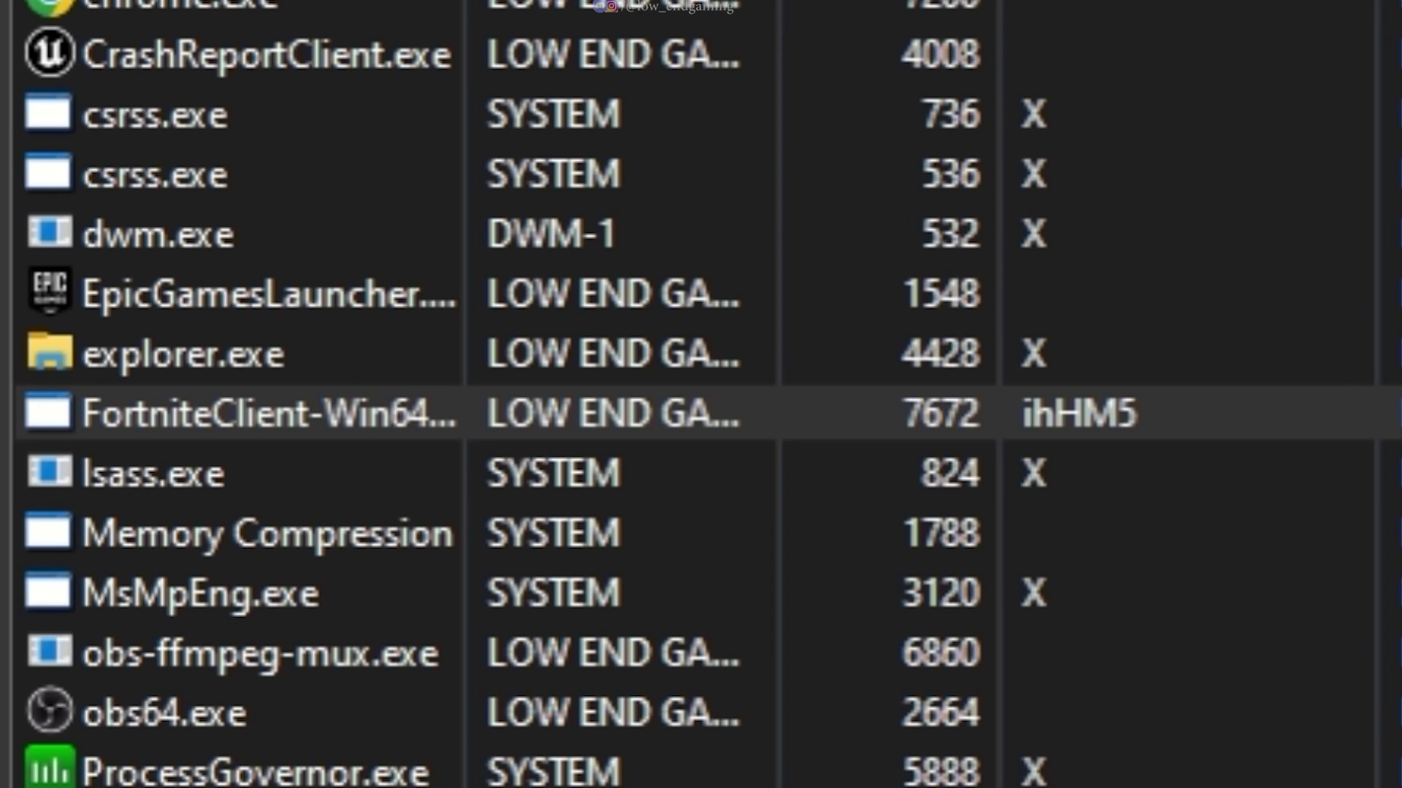
right_click(277, 427)
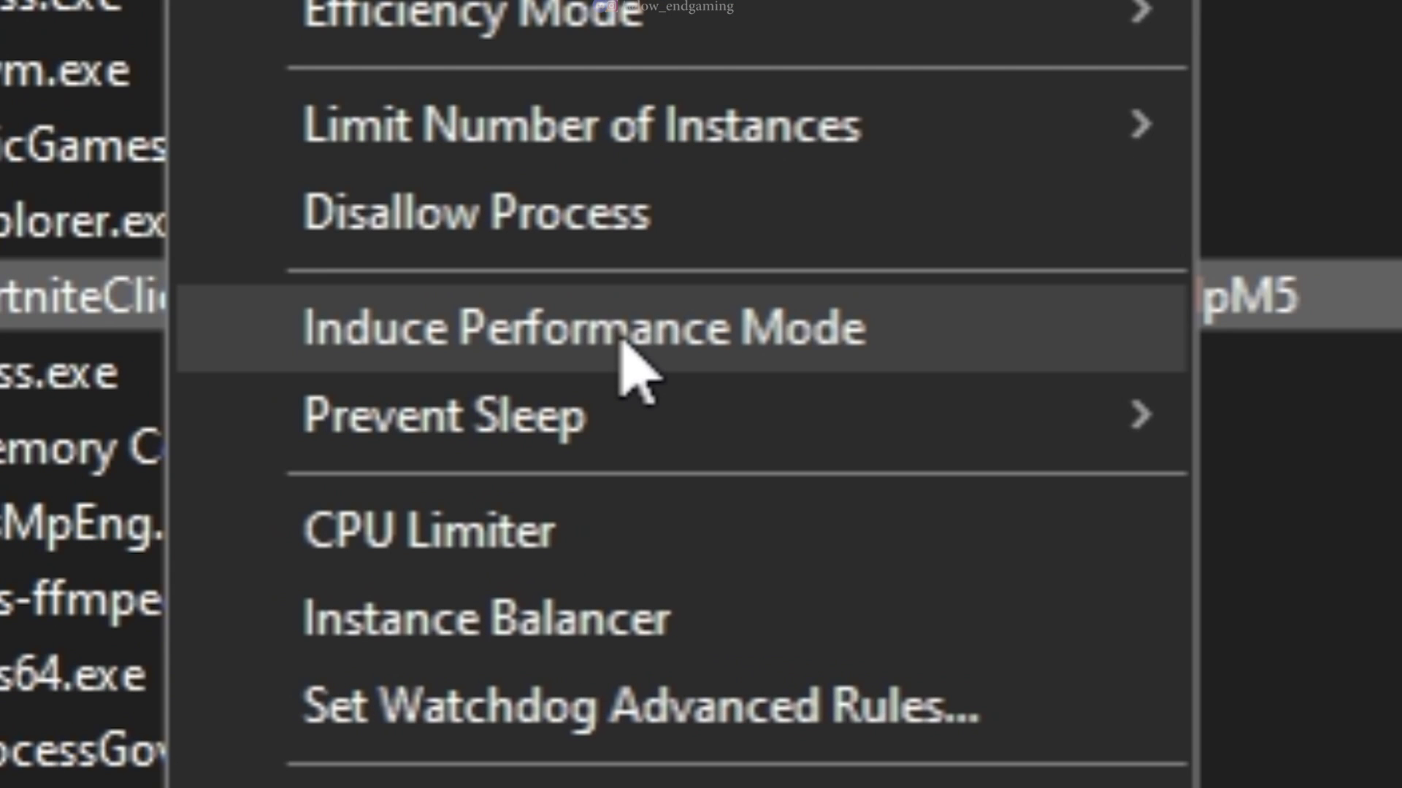
left_click(628, 336)
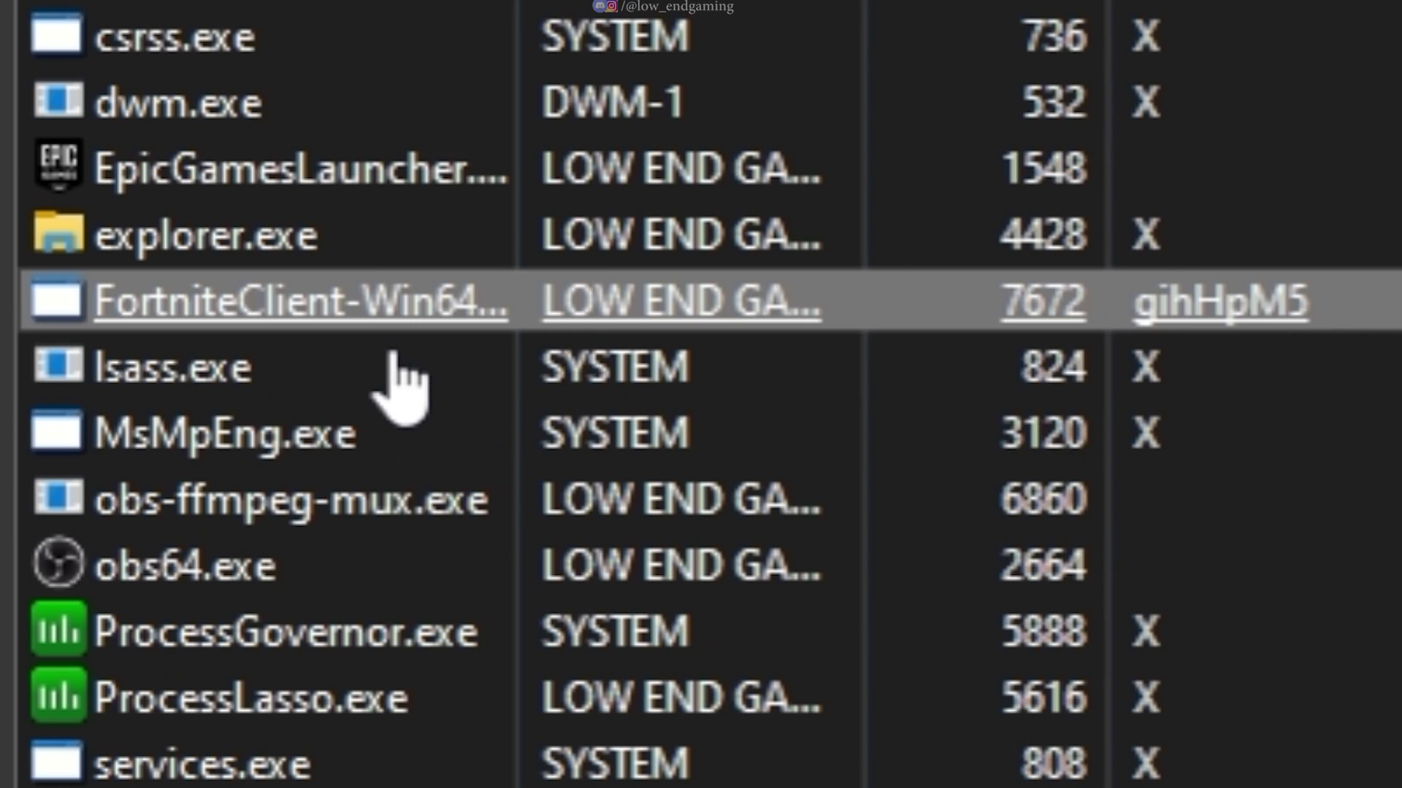
right_click(365, 333)
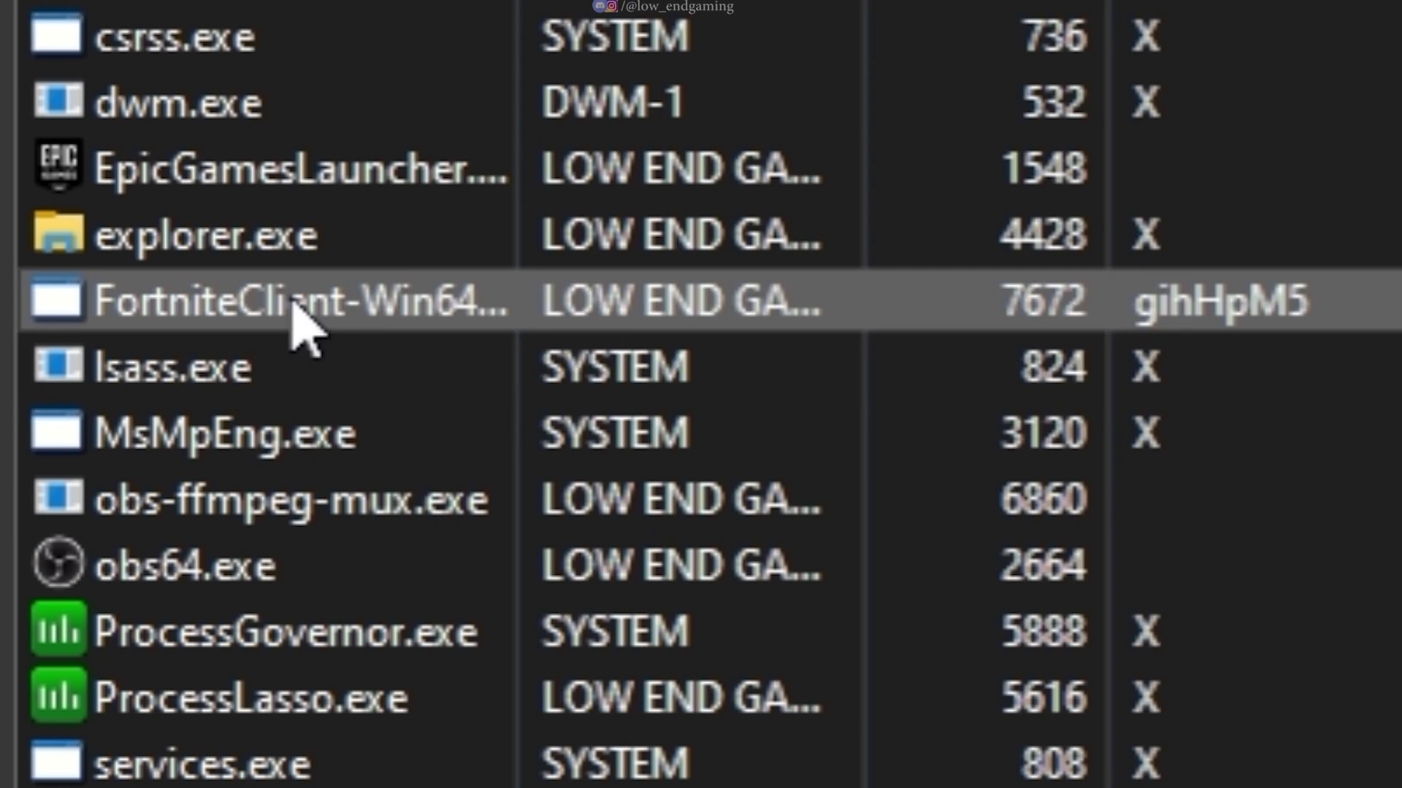
right_click(365, 307)
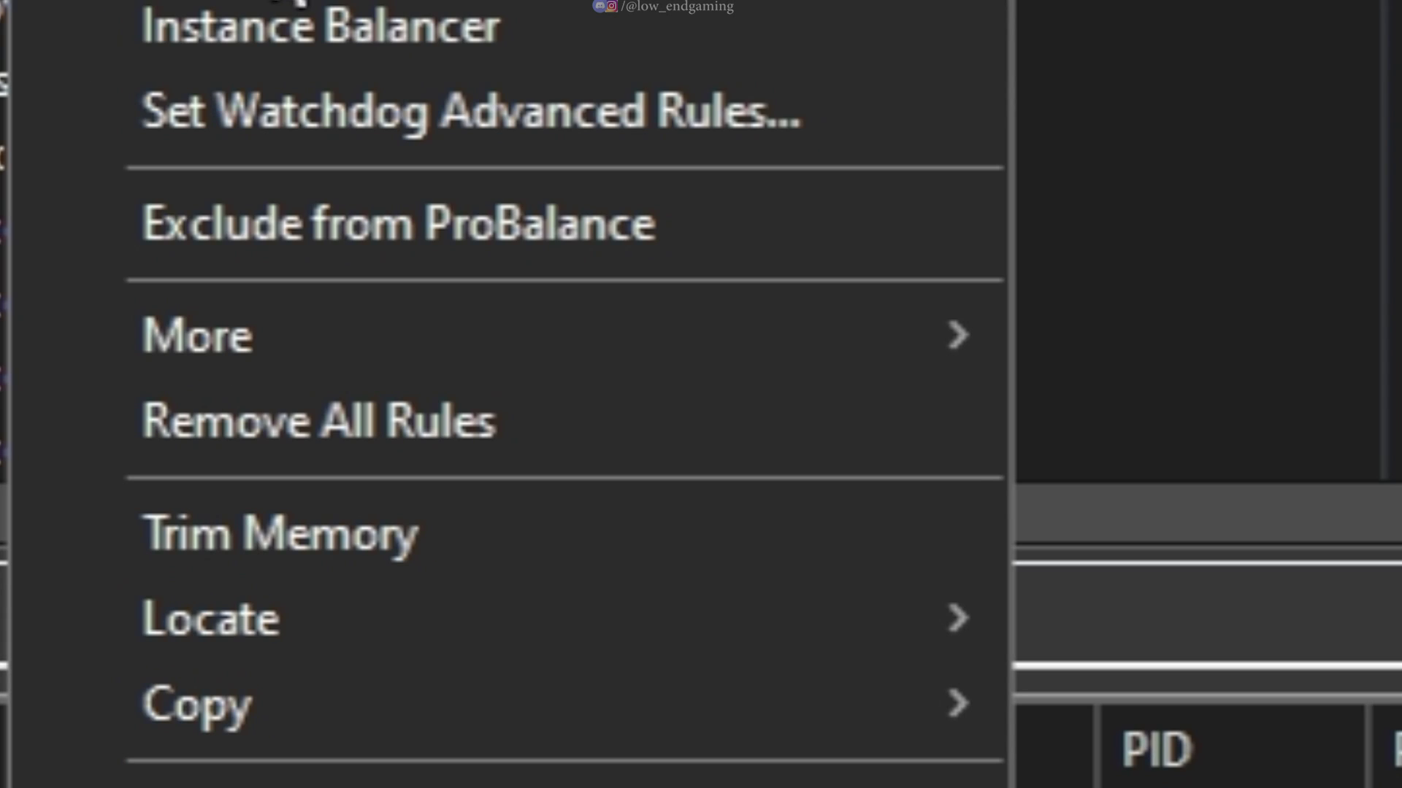
mouse_move(296, 300)
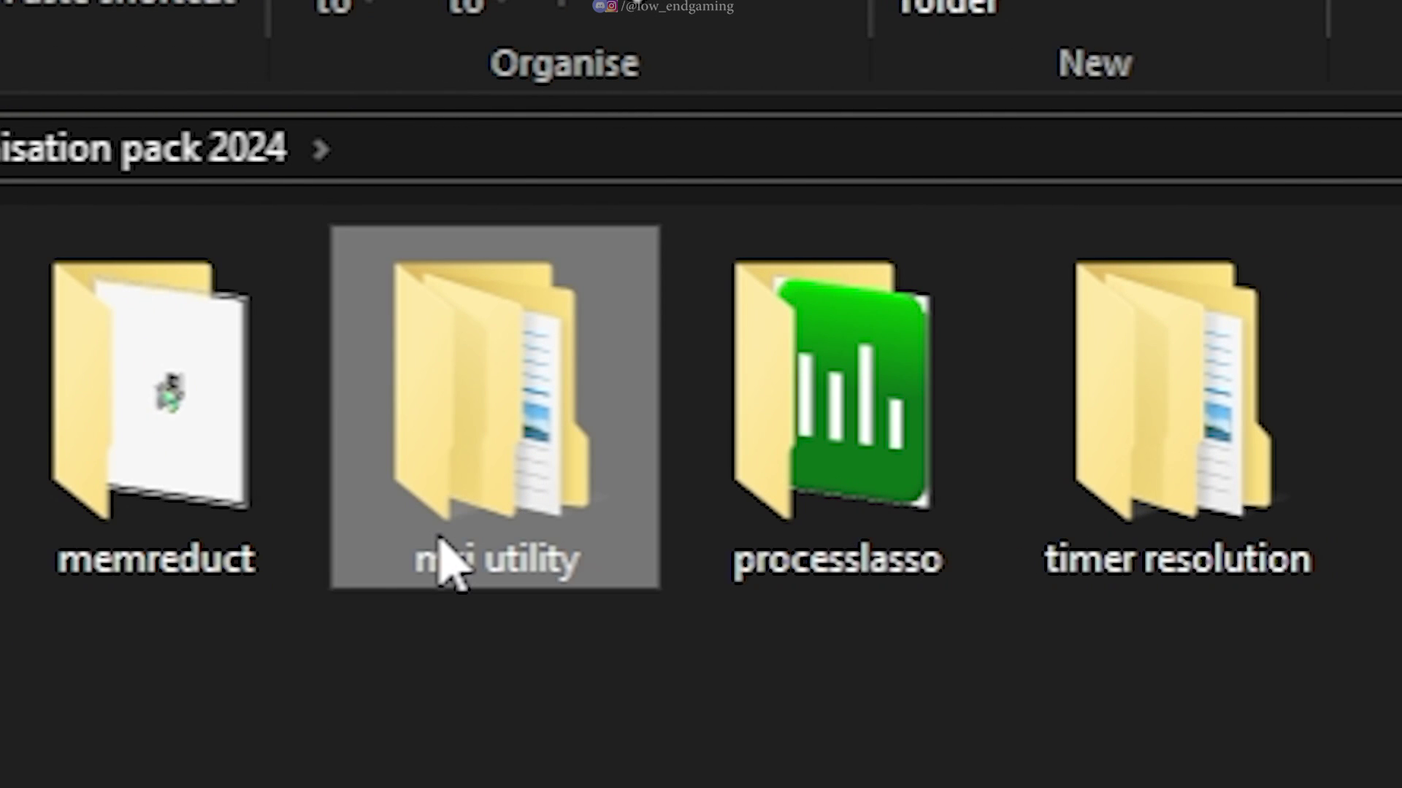
Step: Launch MSI Utility V3.exe from the msi utility folder of the optimisation pack
double_click(442, 562)
double_click(110, 367)
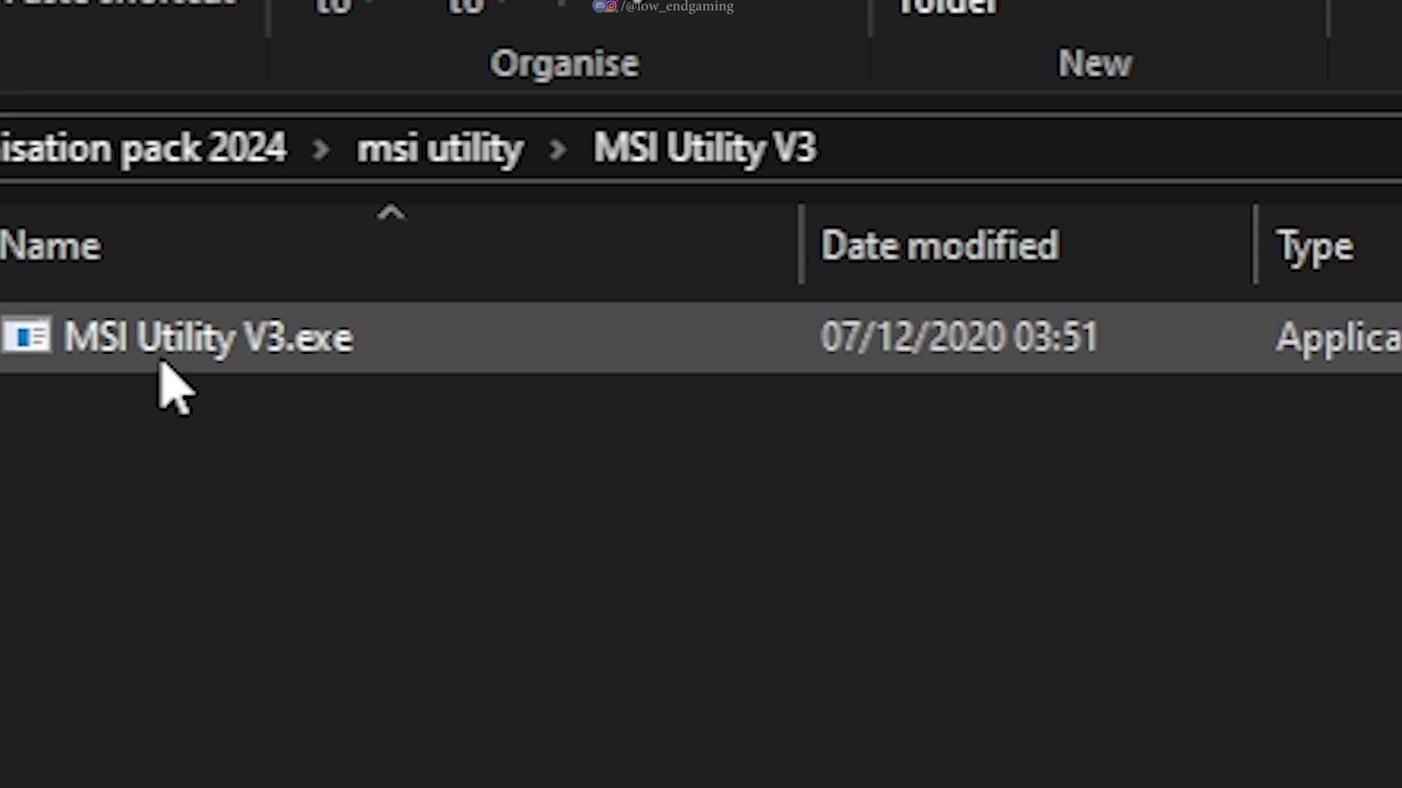
left_click(160, 370)
right_click(159, 370)
left_click(240, 407)
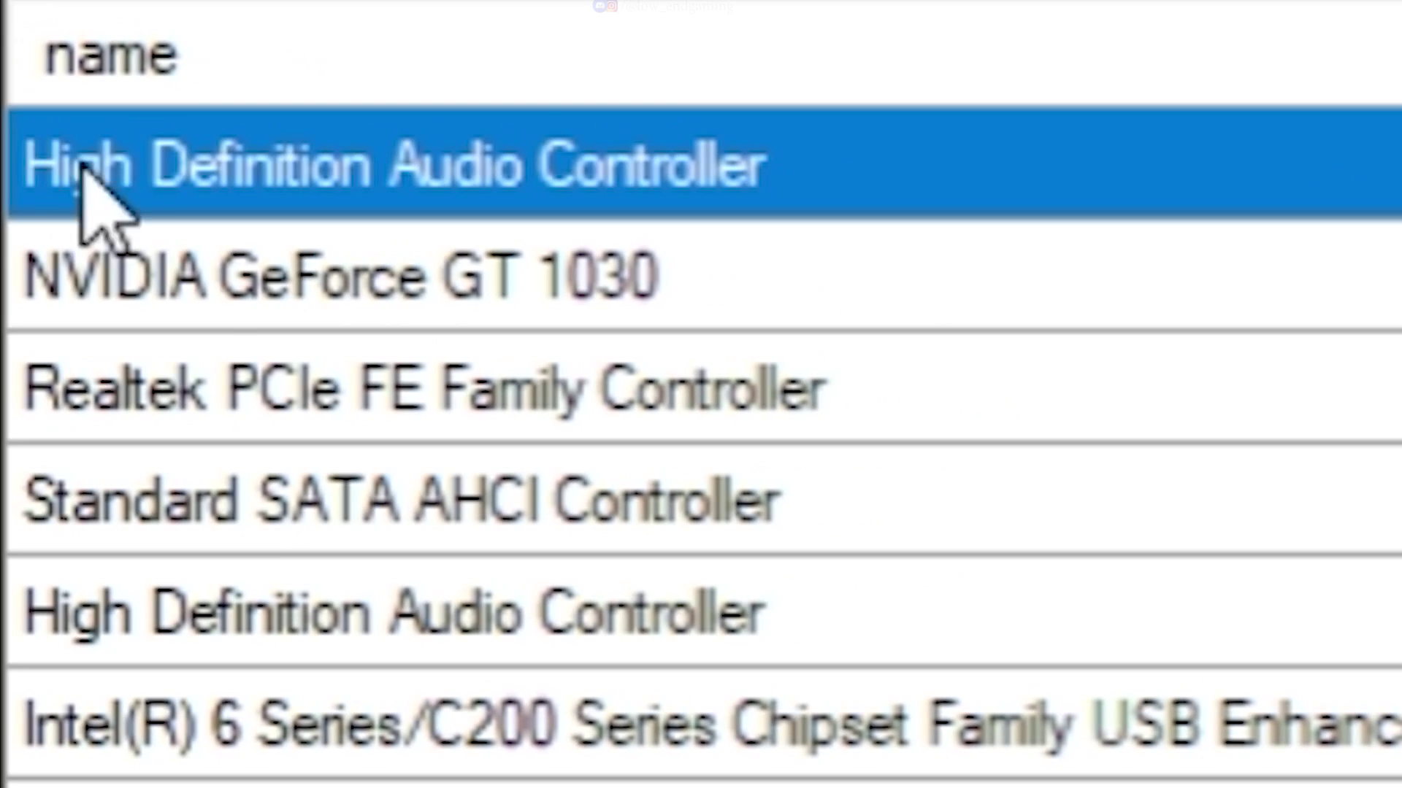
Step: Enable MSI mode for the NVIDIA GeForce GT 1030 and open its interrupt priority choices
left_click(248, 277)
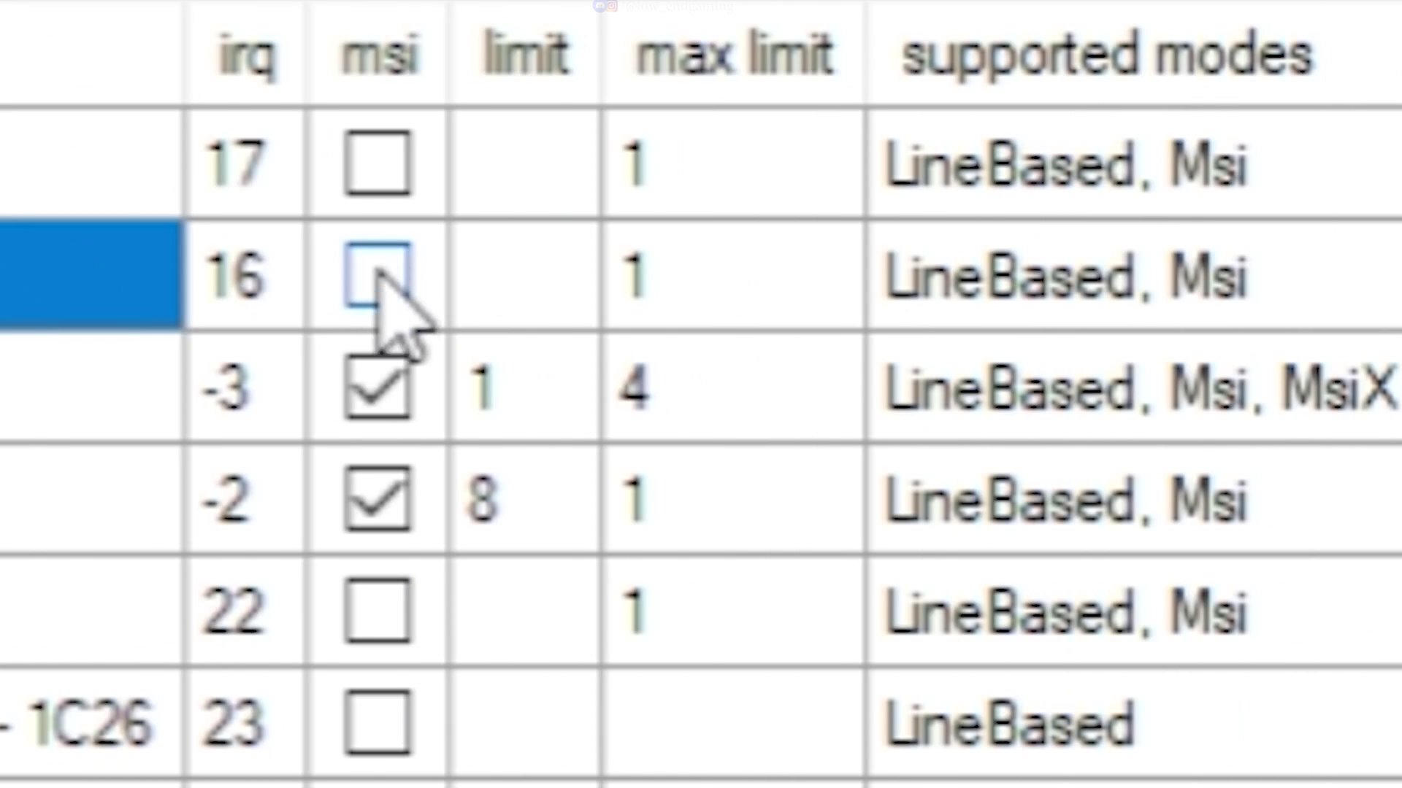
left_click(379, 277)
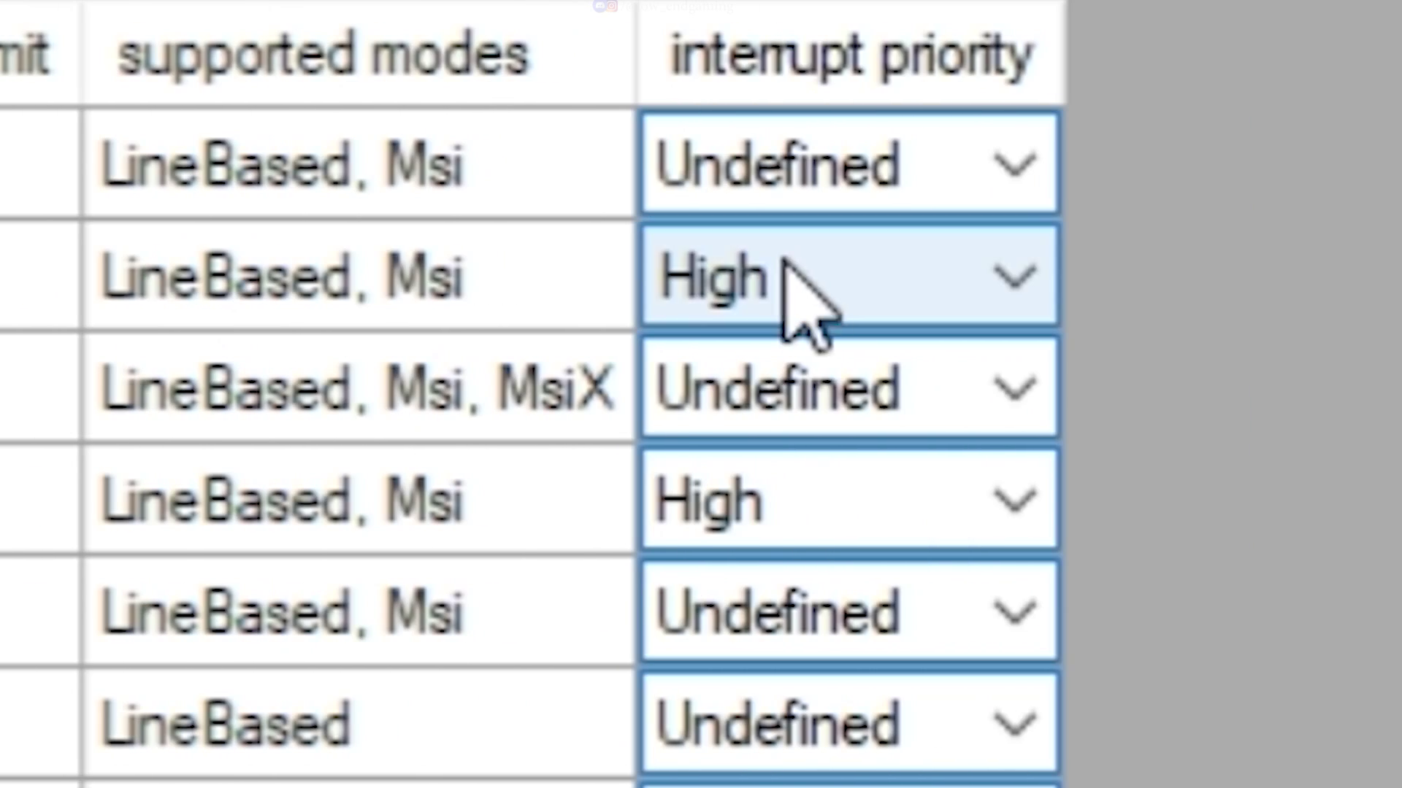
left_click(803, 299)
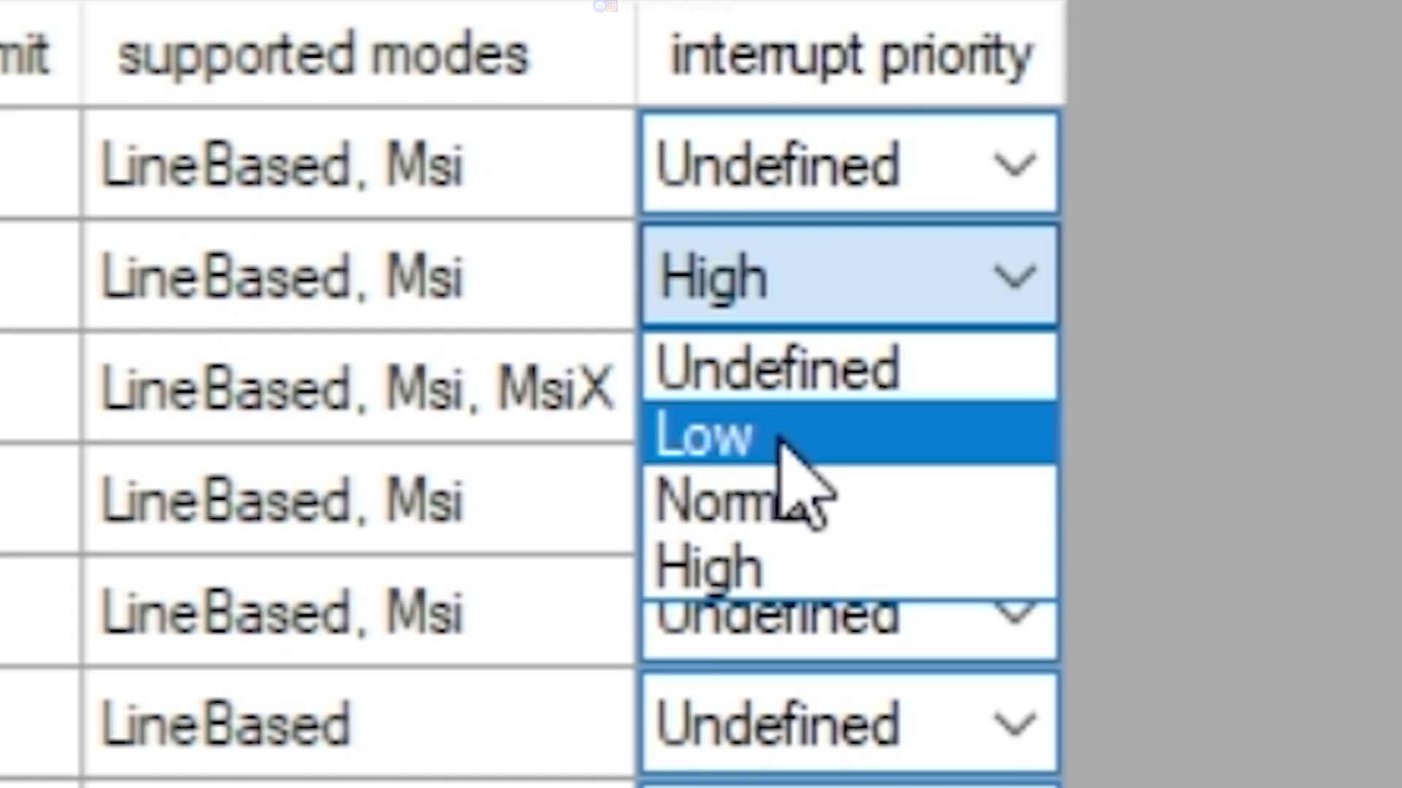